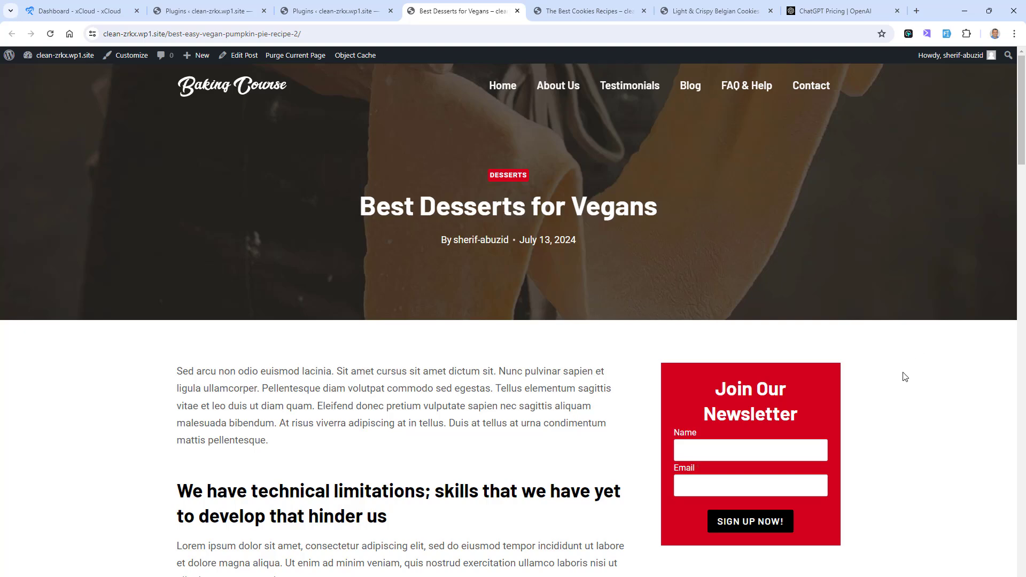
Step: Examine the Best Desserts for Vegans and The Best Cookies Recipes posts, including their newsletter sidebar forms
scroll(905, 377, "down", 2)
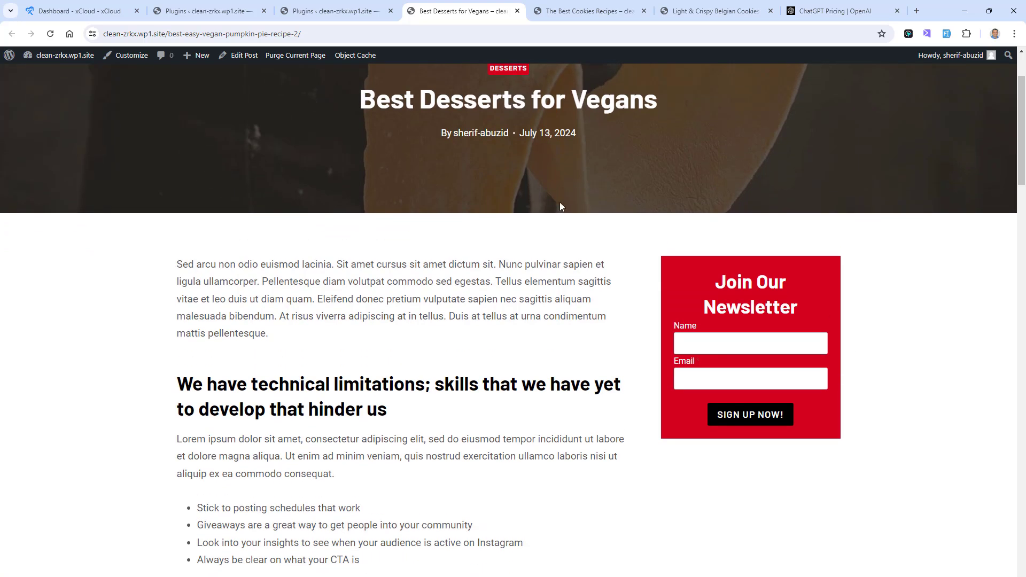
scroll(490, 283, "up", 2)
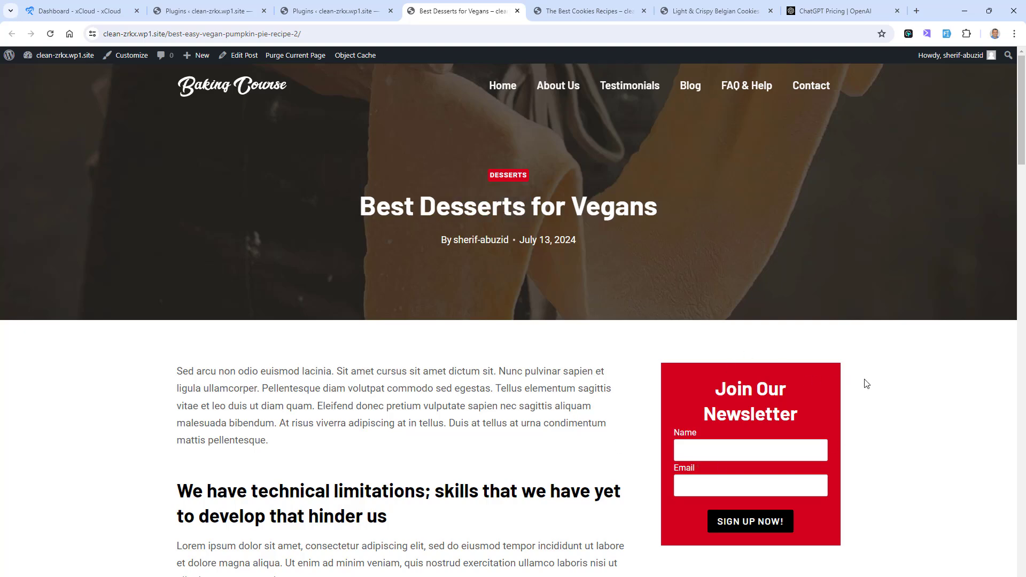
left_click(603, 8)
scroll(479, 348, "up", 2)
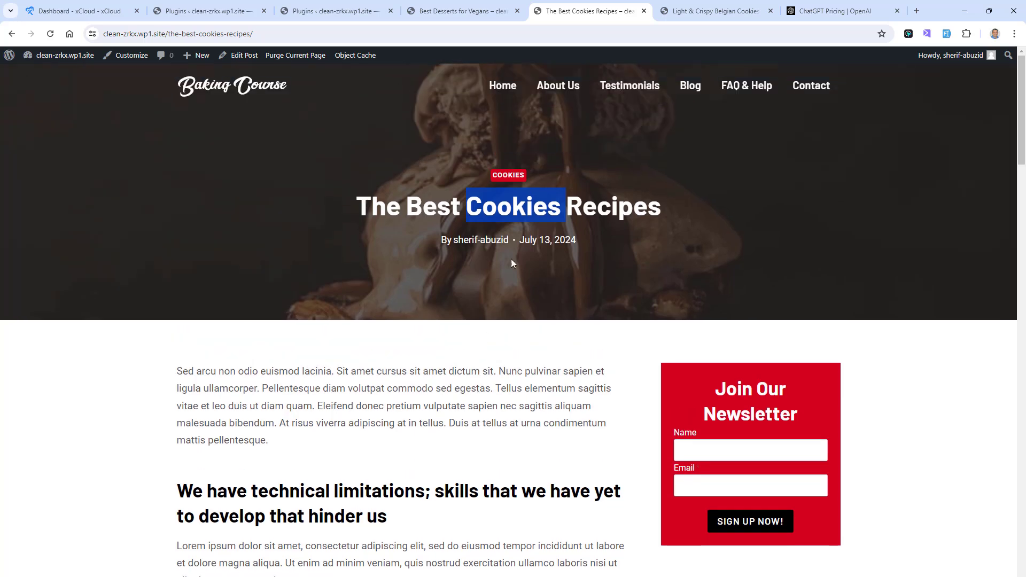
left_click(498, 223)
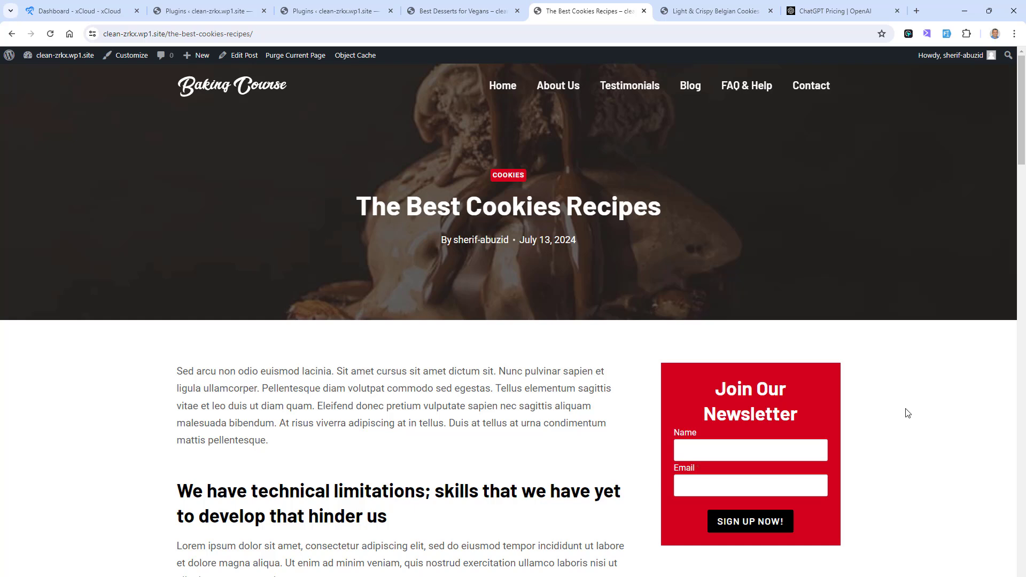
double_click(737, 403)
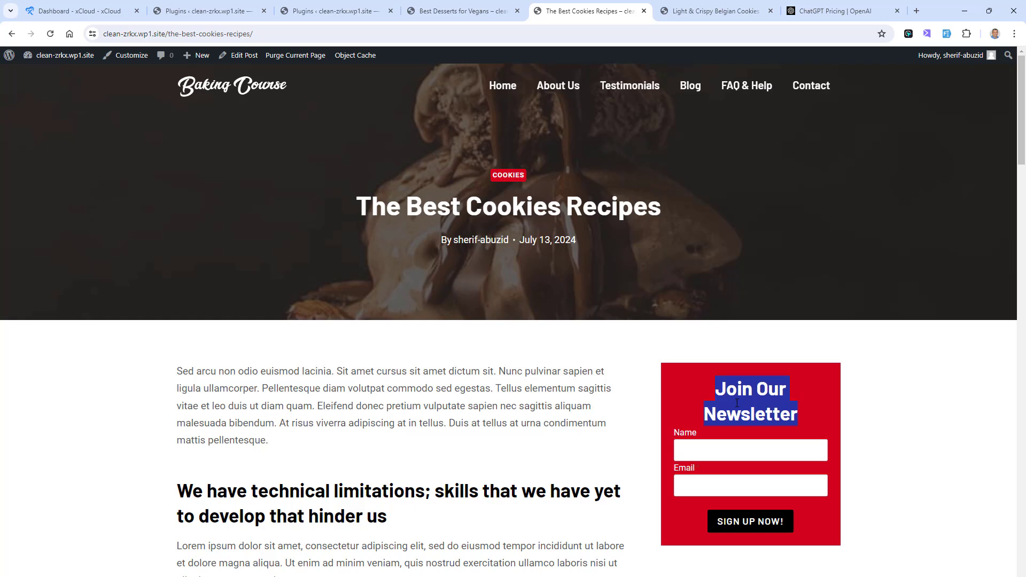
left_click(599, 248)
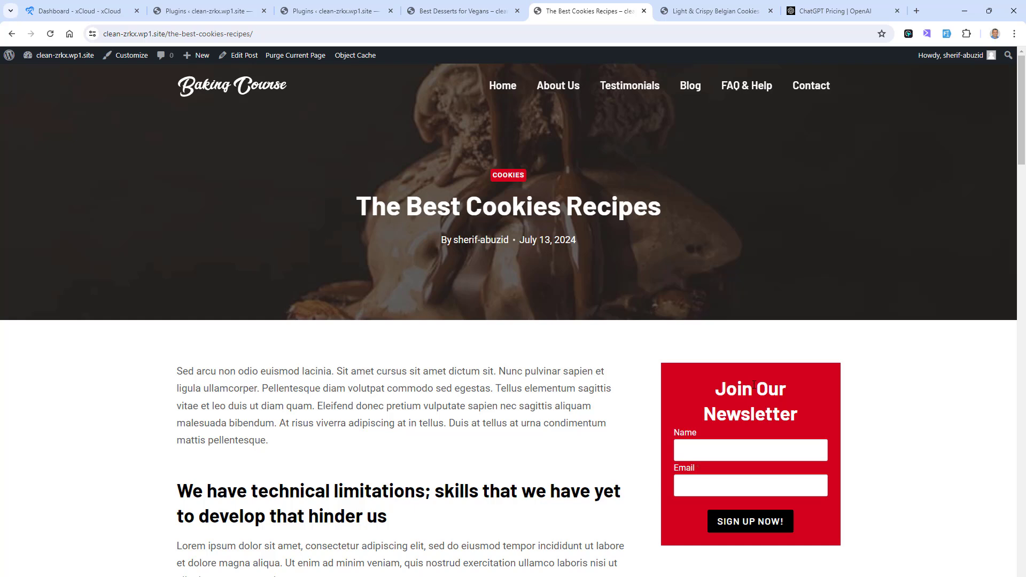
left_click(461, 11)
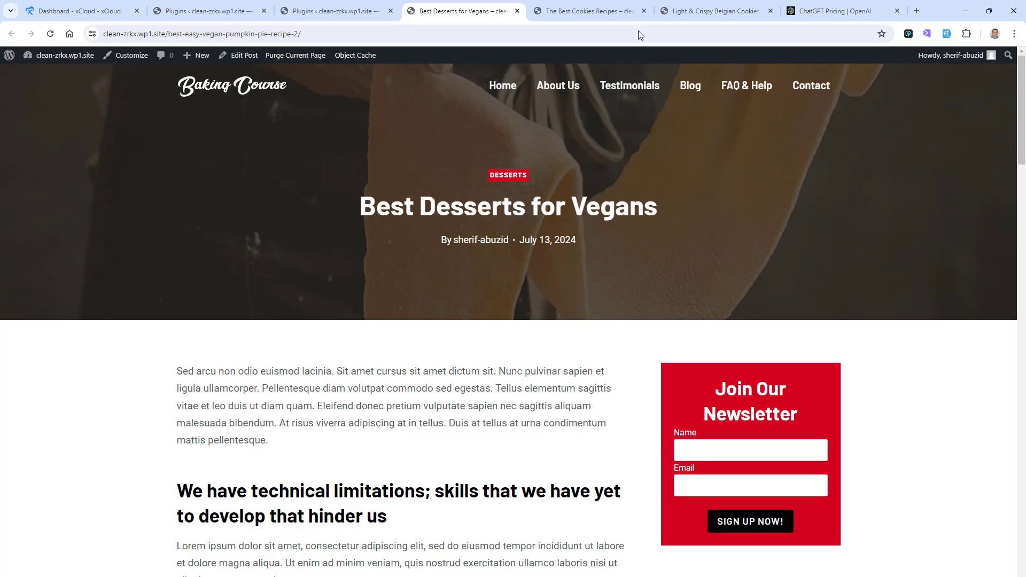
Step: Add a new Kadence form in the site's WordPress admin and title it Cookies Form
left_click(358, 9)
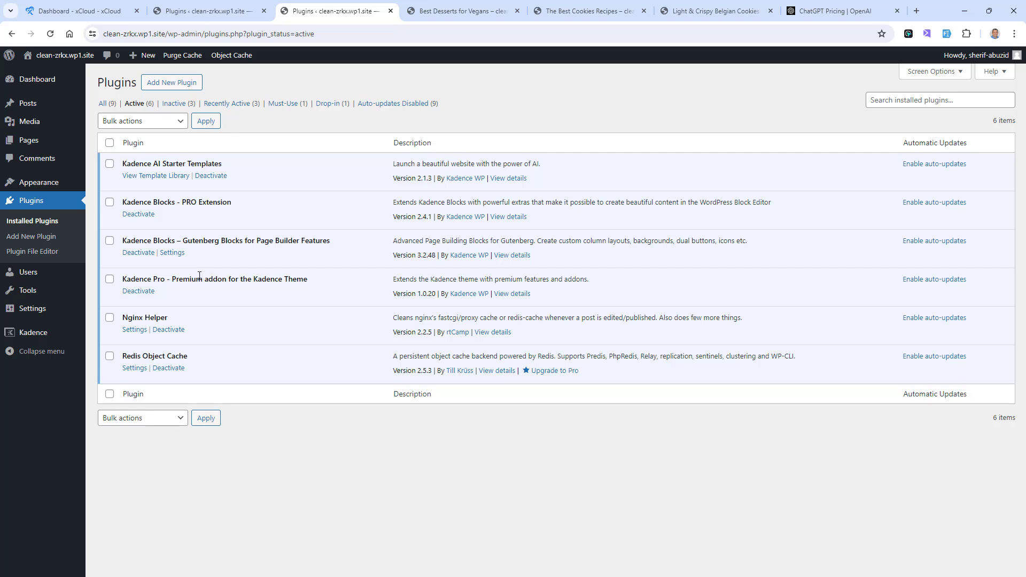
mouse_move(43, 335)
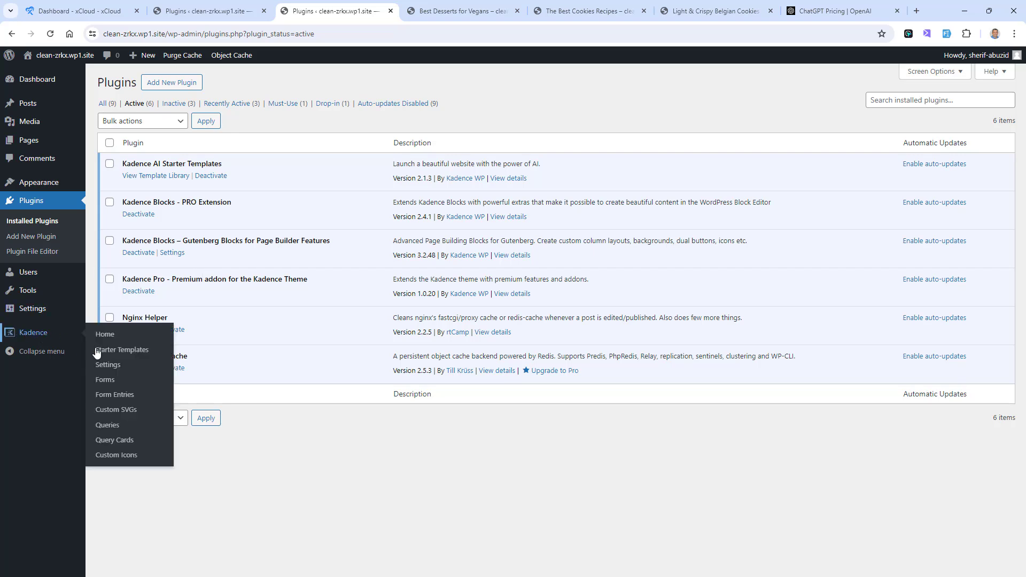
left_click(103, 382)
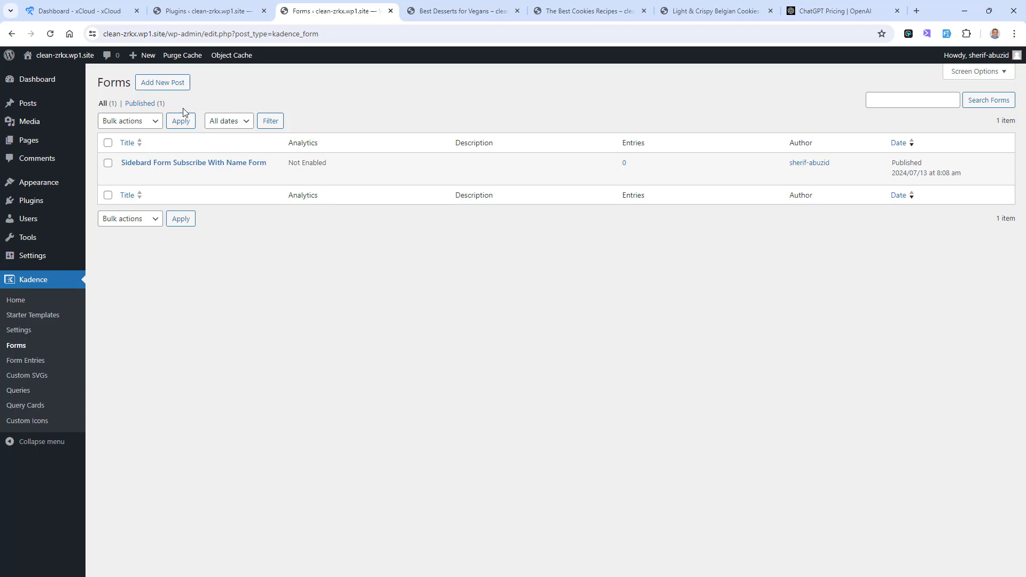
left_click(161, 84)
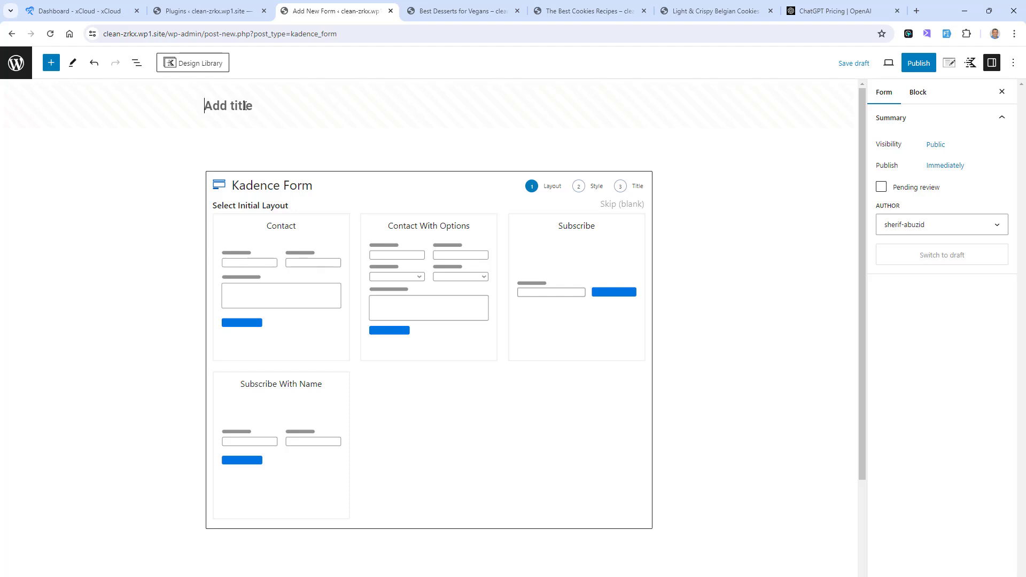
type("Cookies Form")
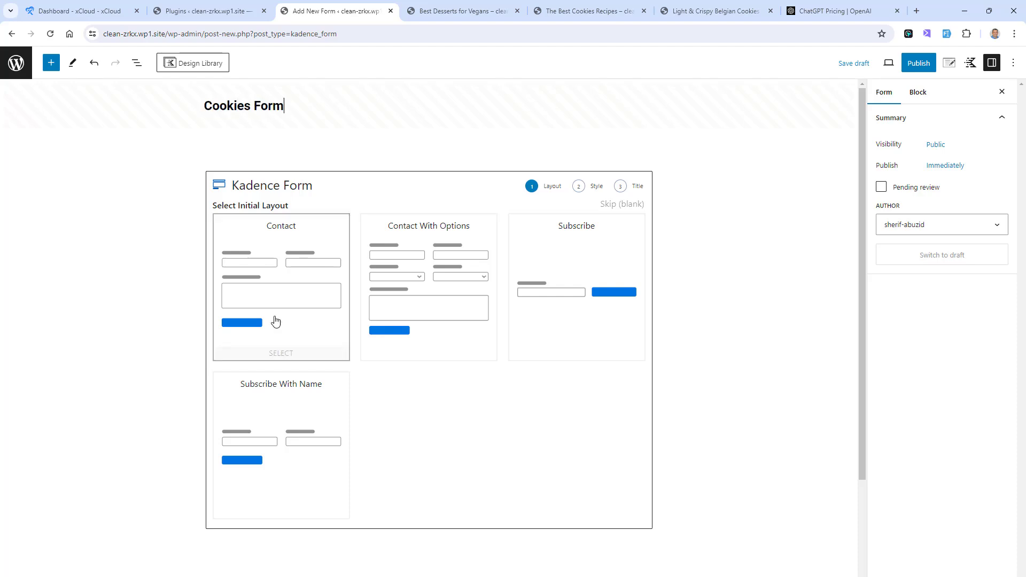
Step: Create the form from the Subscribe With Name layout in Basic style, titled Cookies Subscribe Form, and keep its content as is
left_click(275, 403)
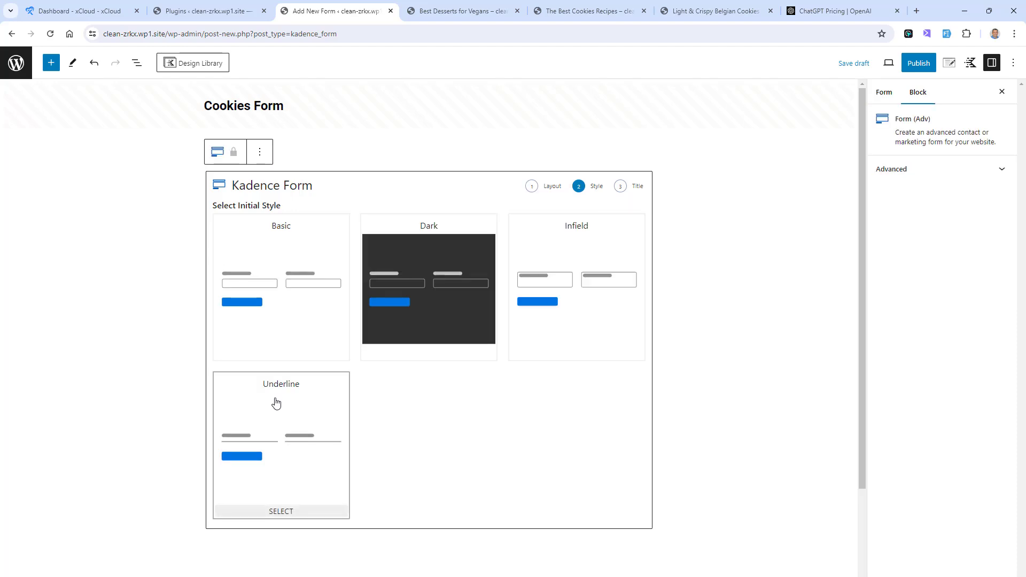
left_click(300, 262)
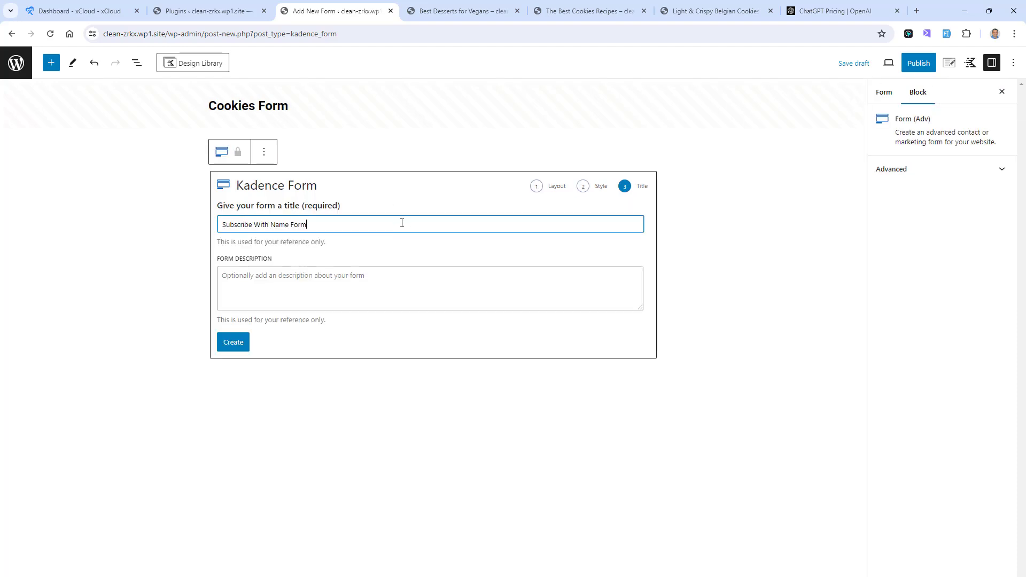
type("Cookies")
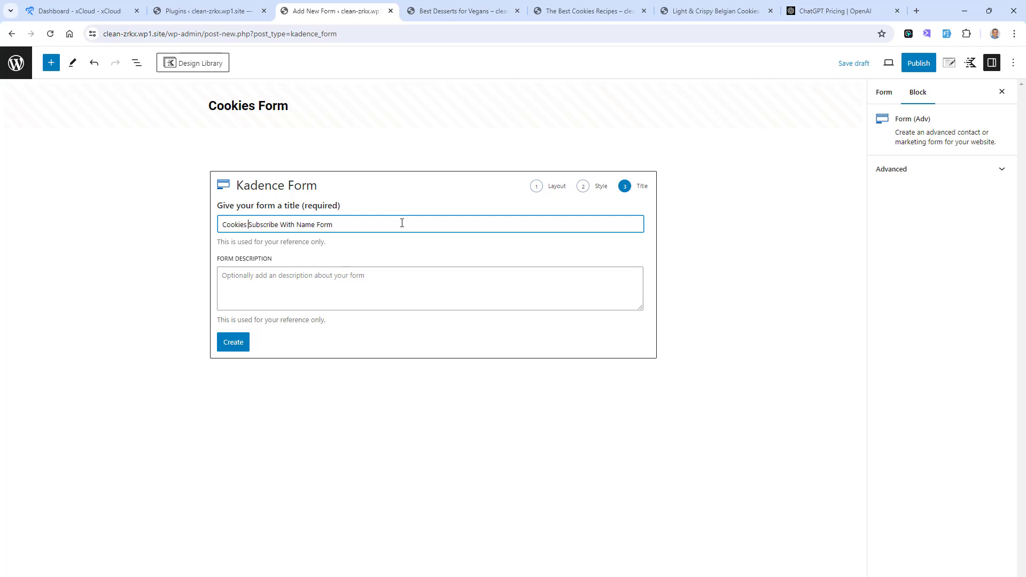
key("ctrl+shift+Right")
key("ctrl+shift+Right")
key("BackSpace")
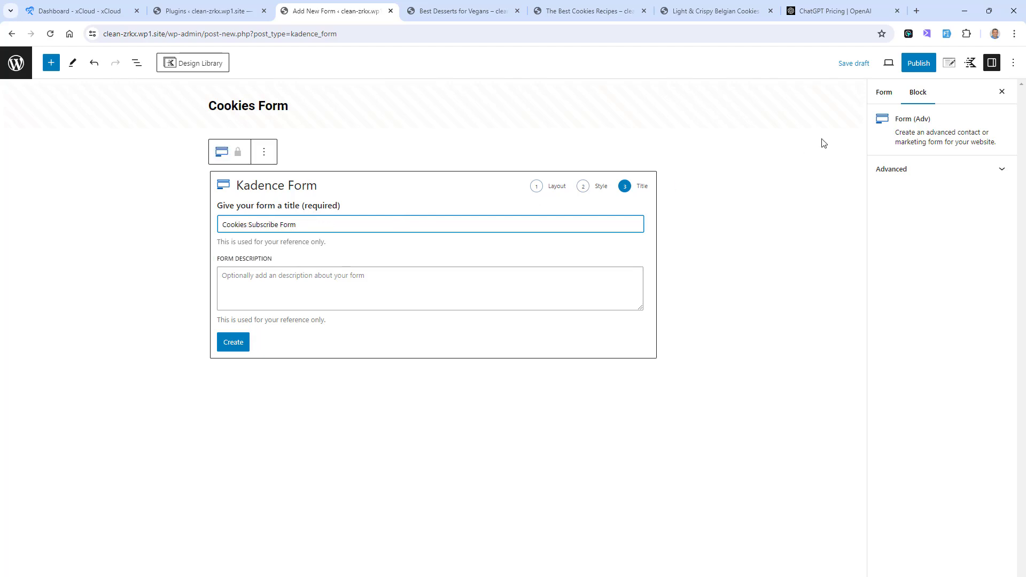
left_click(238, 343)
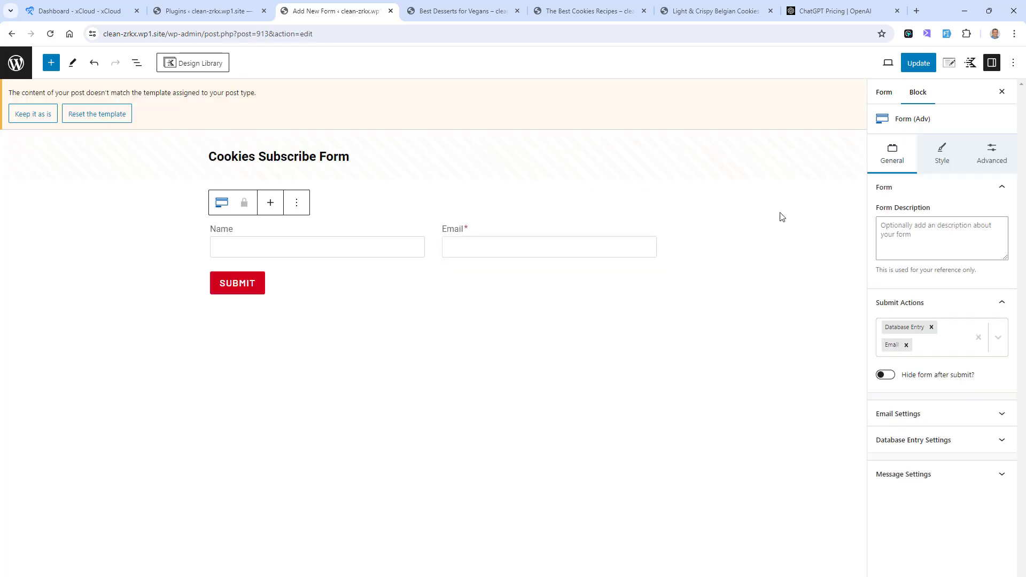
left_click(33, 114)
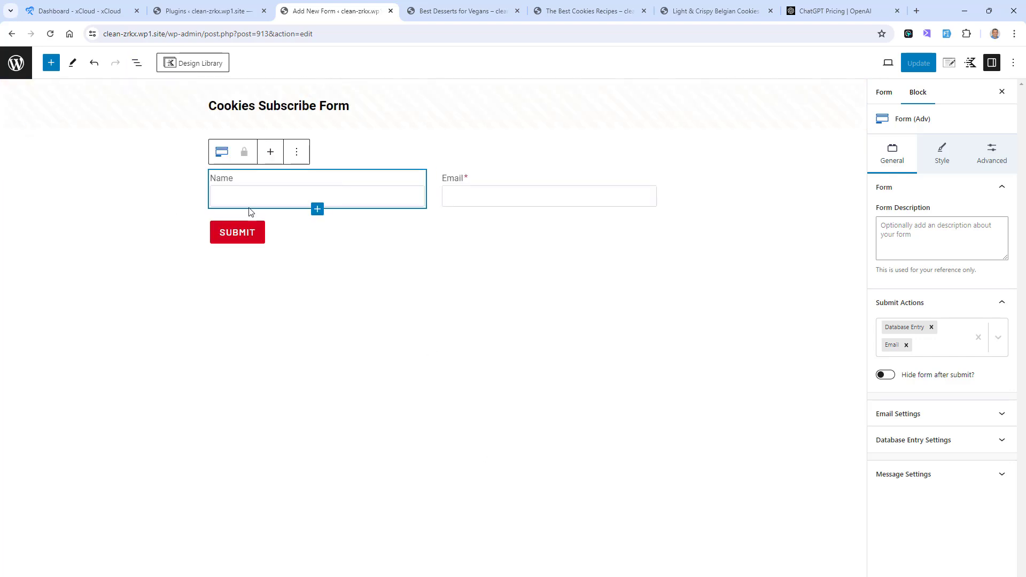
Step: Move the Email field below Name in the first section and reduce the row layout to one column
left_click(137, 62)
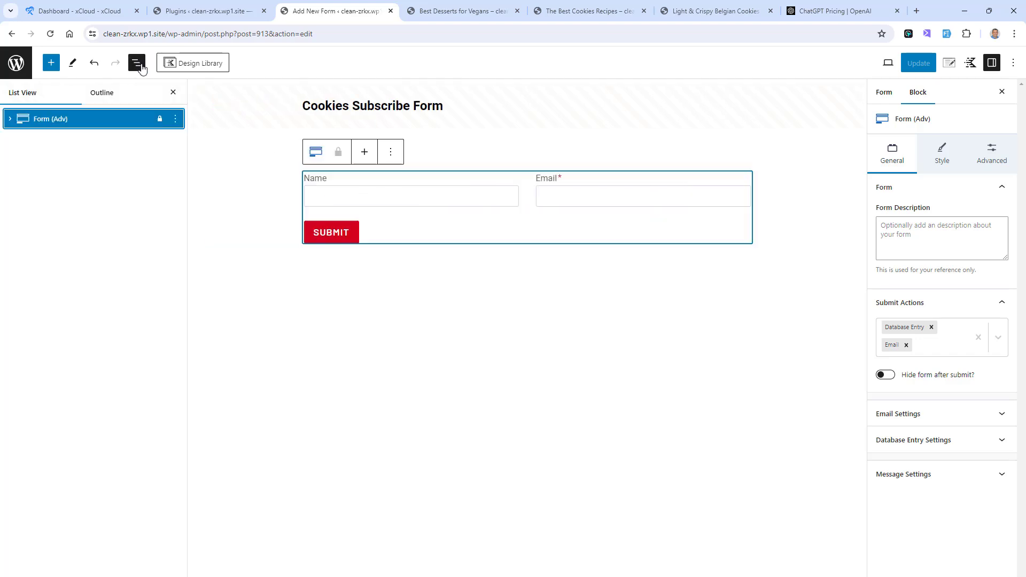
left_click(11, 118)
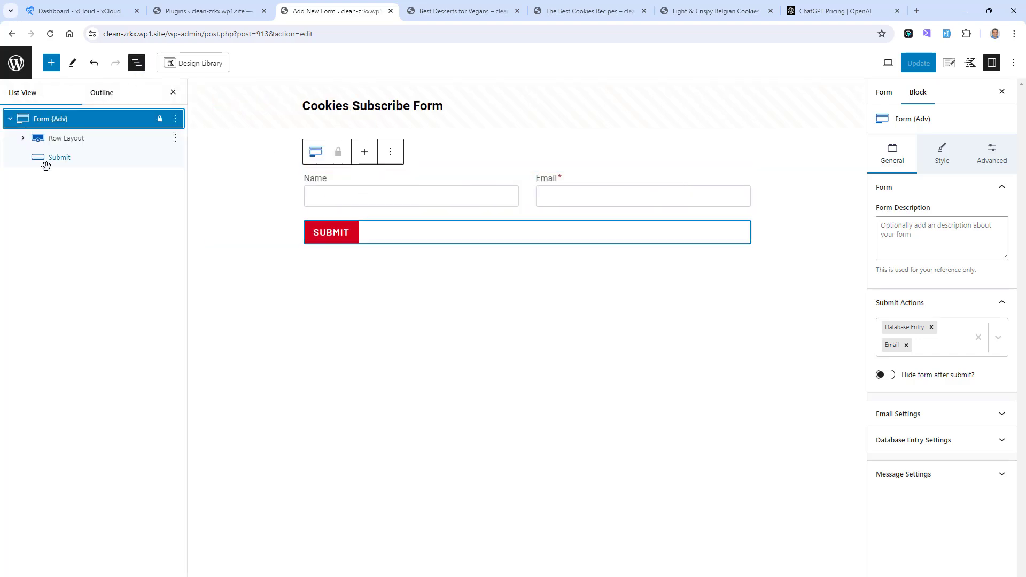
left_click(22, 139)
left_click(69, 157)
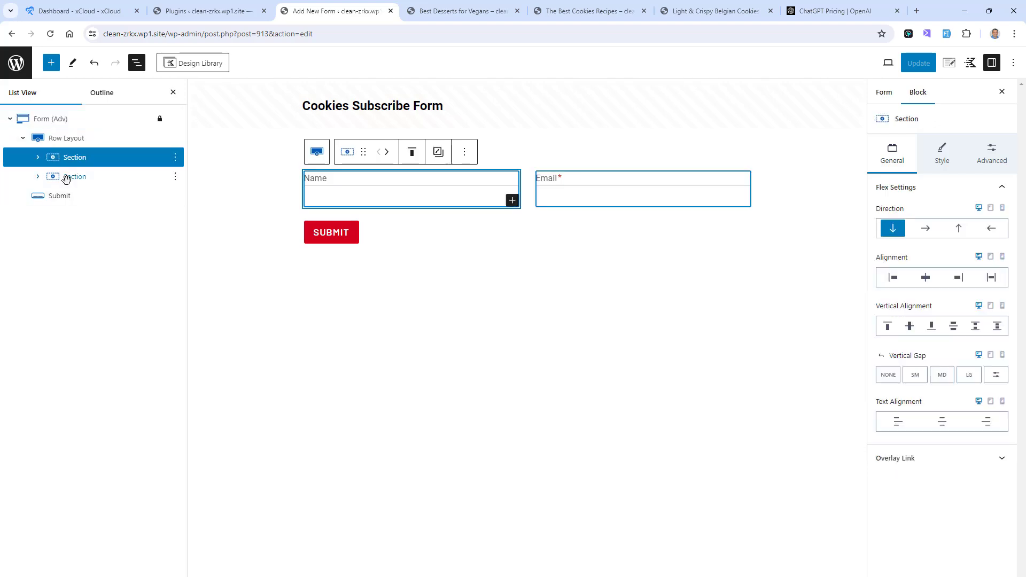
left_click(37, 158)
left_click(38, 196)
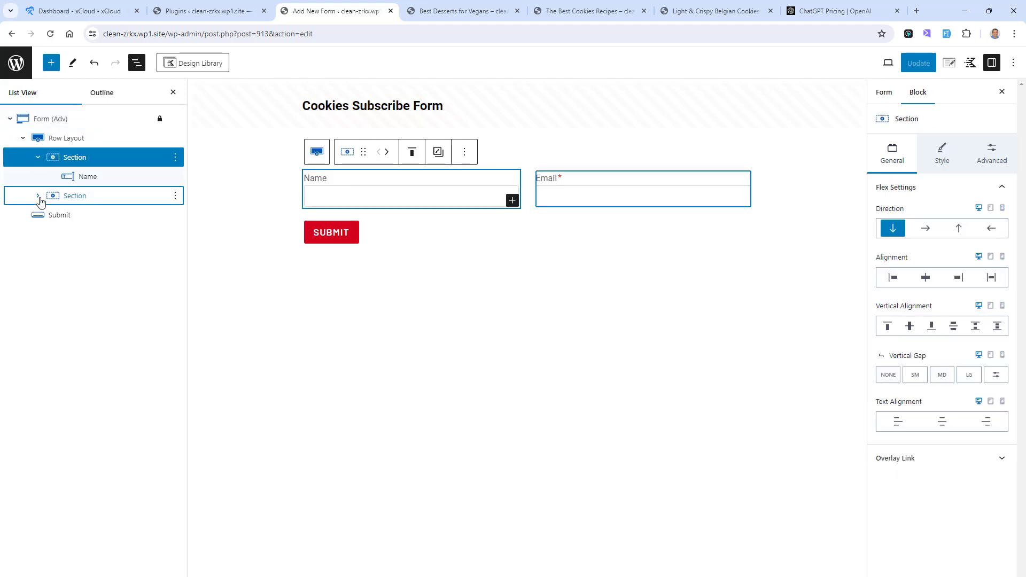
left_click_drag(83, 215, 91, 184)
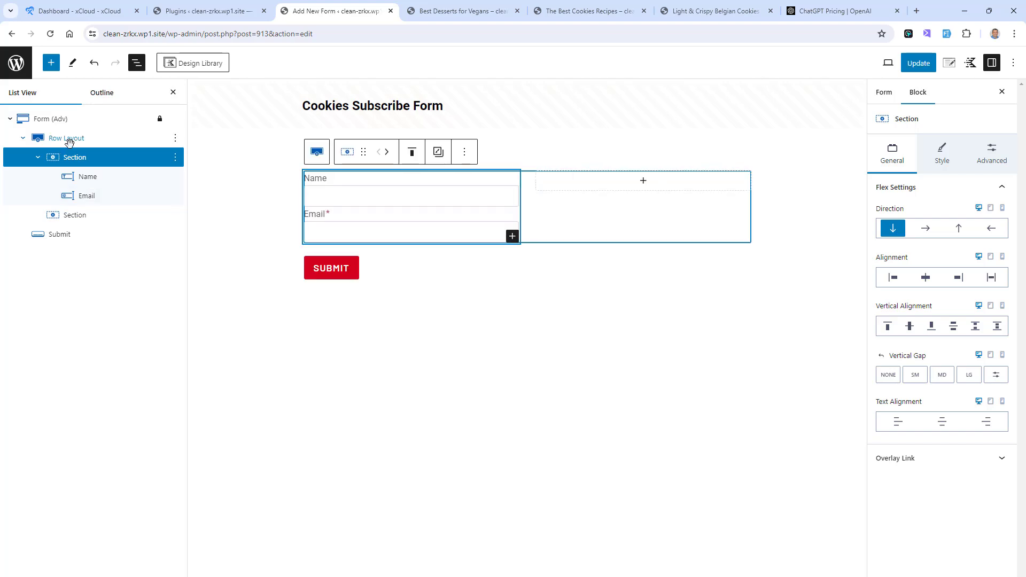
left_click(68, 139)
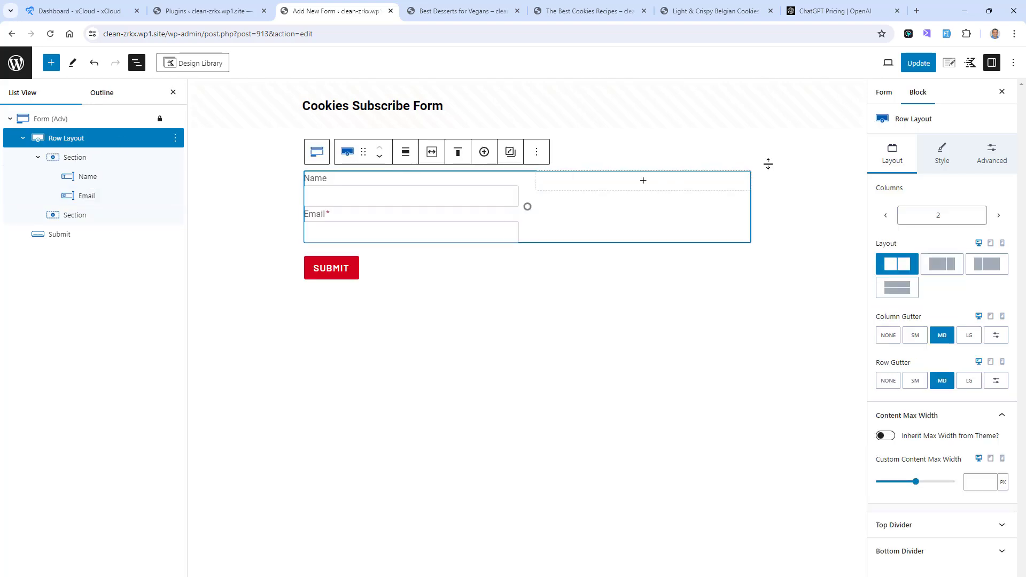
left_click(885, 214)
Step: Change the submit button's text to "Sign up Now!" and center the button
left_click(339, 270)
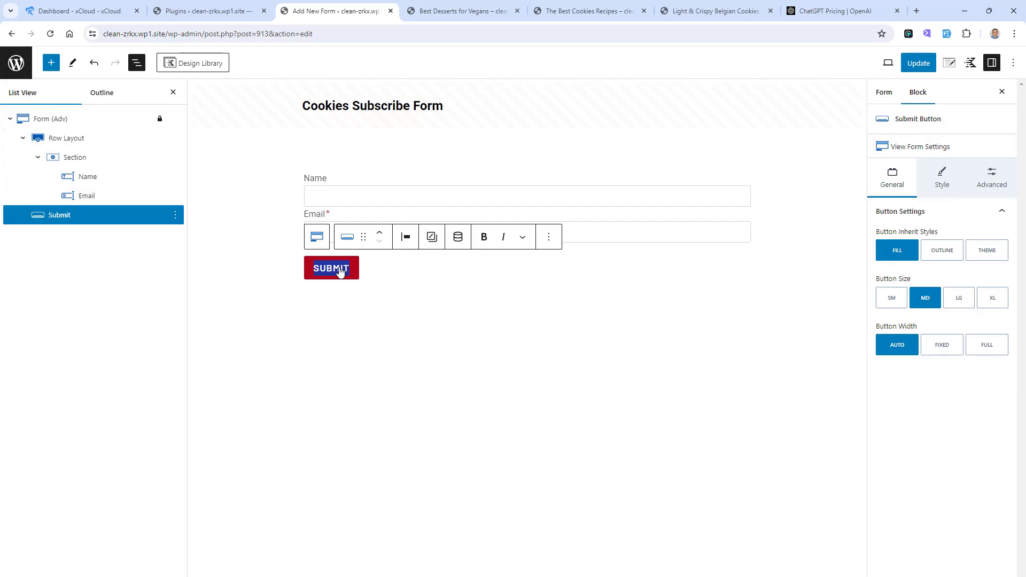
type("SIGN up Now!")
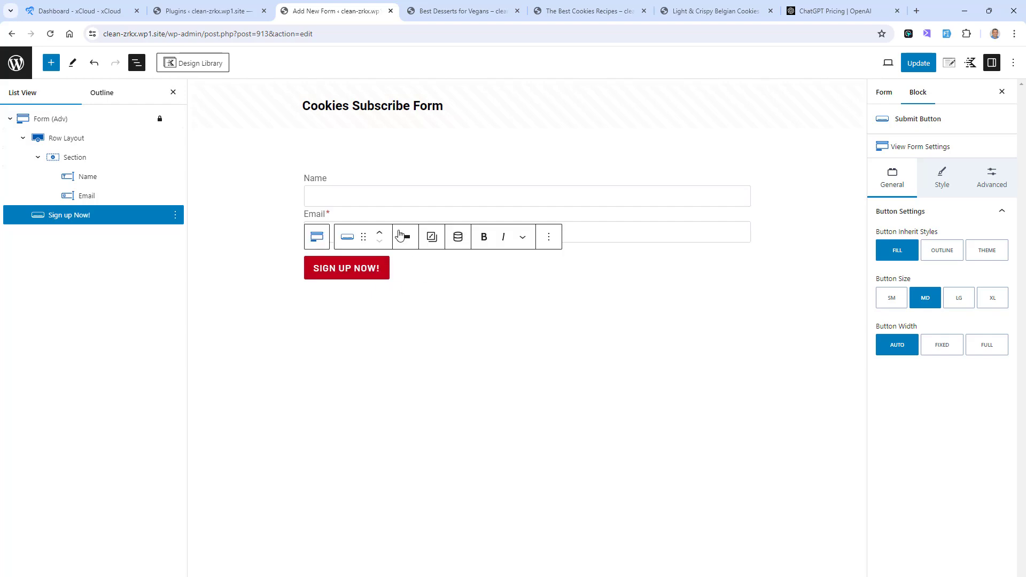
left_click(402, 242)
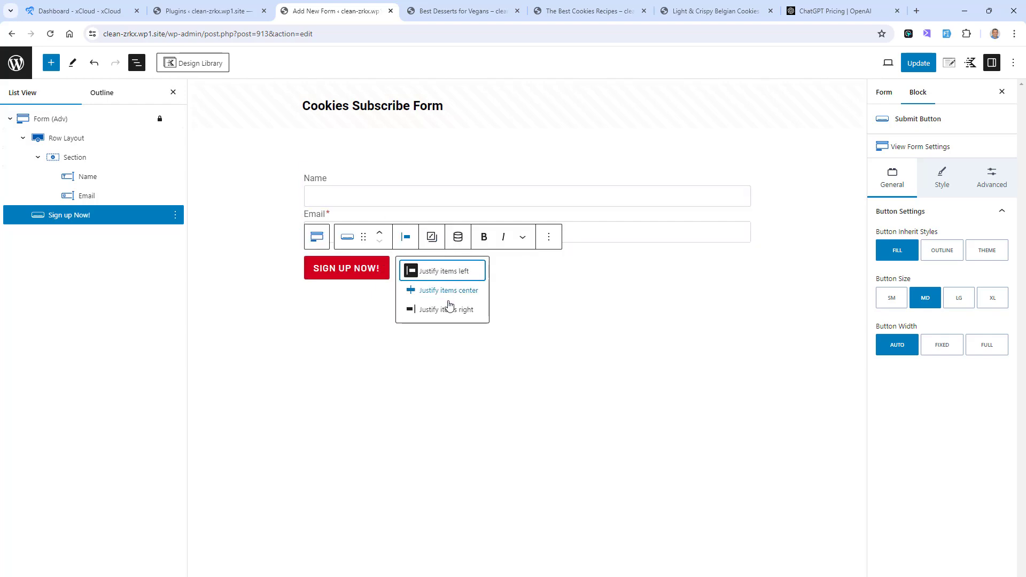
left_click(449, 291)
Step: Set the whole form's input text color to black (000000)
left_click(360, 181)
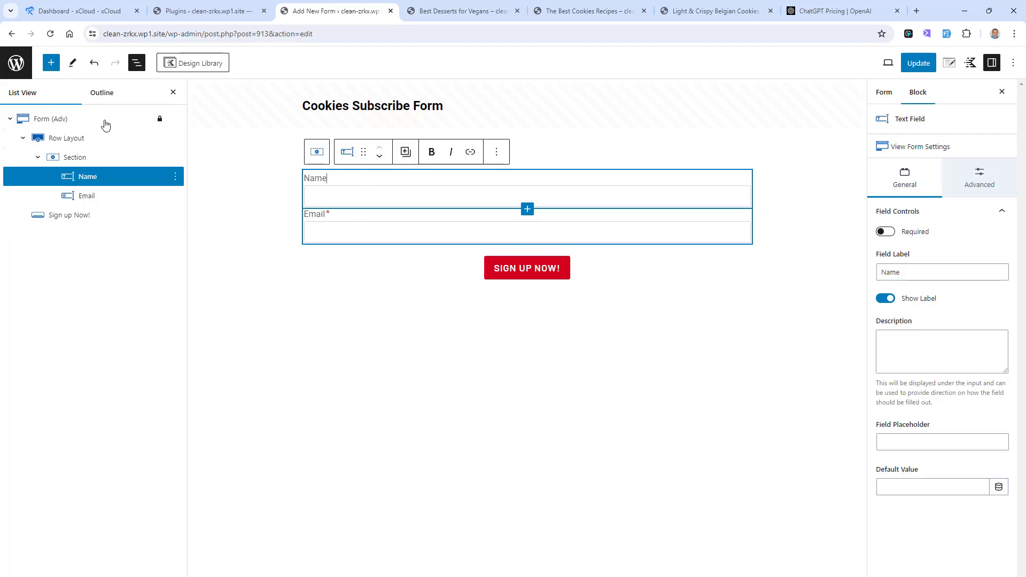
left_click(44, 118)
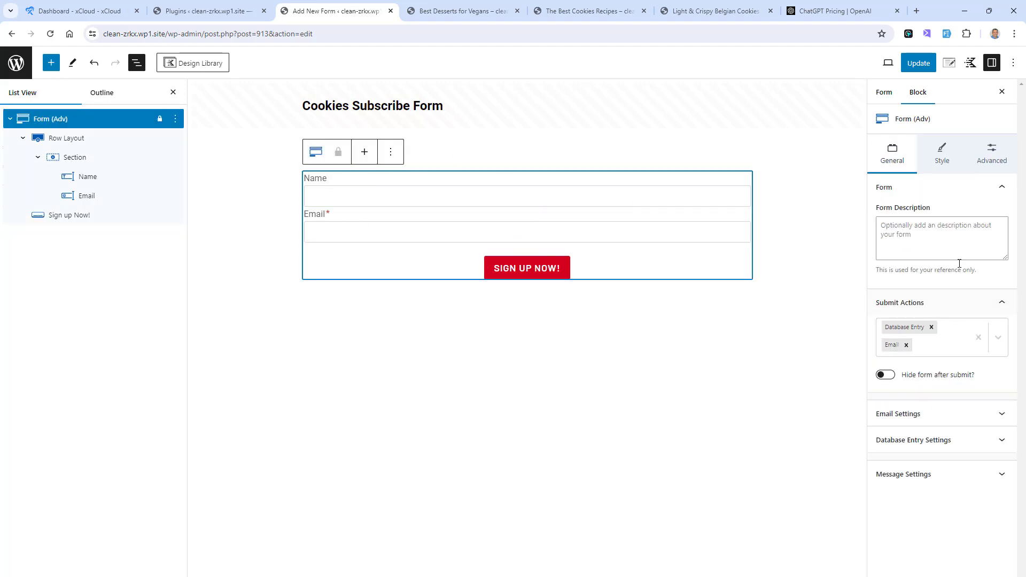
left_click(941, 162)
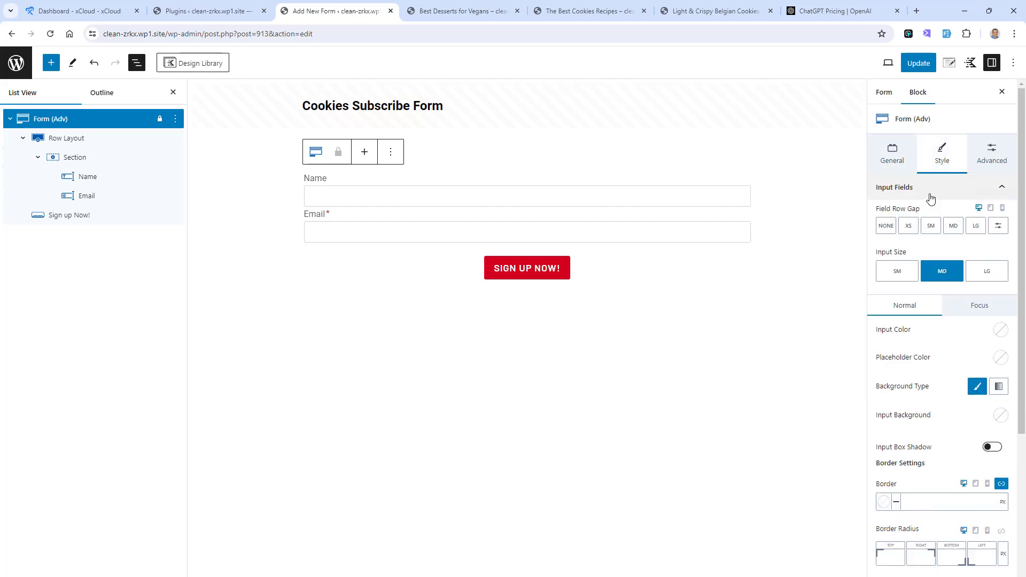
left_click(1002, 330)
left_click(886, 306)
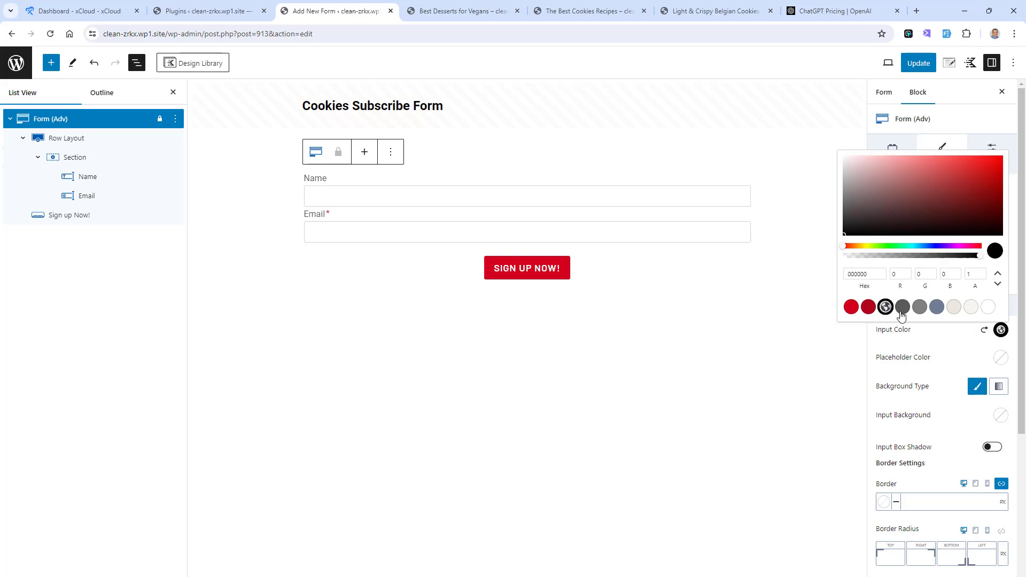
left_click(972, 360)
left_click(940, 188)
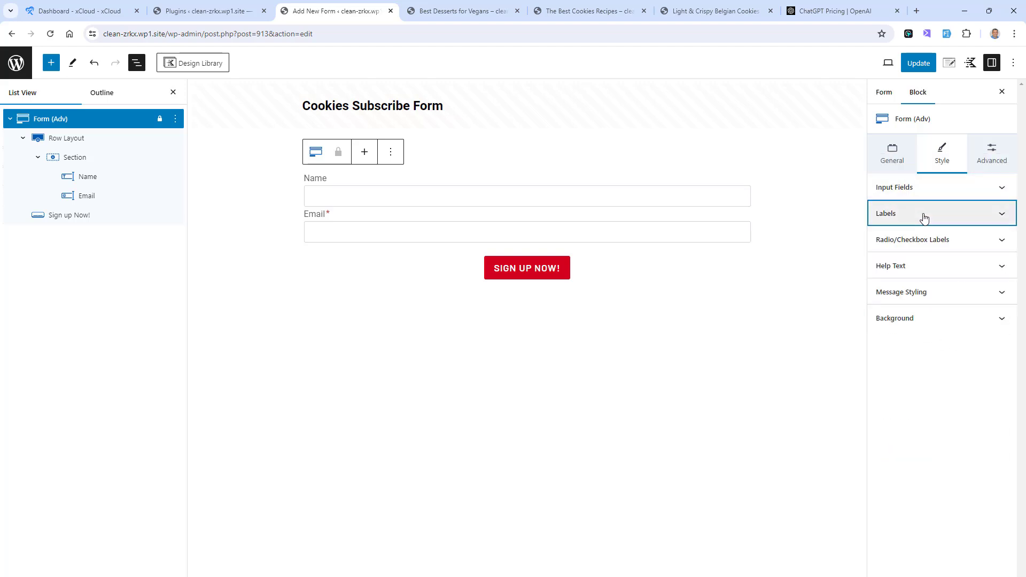
Step: Set the form's label color to white (FFFFFF)
left_click(924, 217)
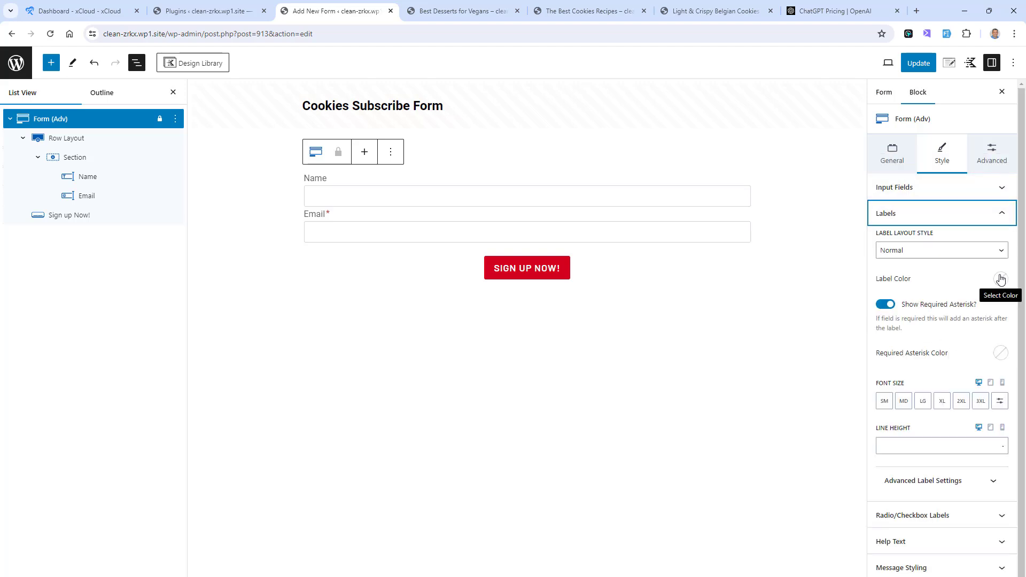
left_click(1001, 280)
left_click(987, 259)
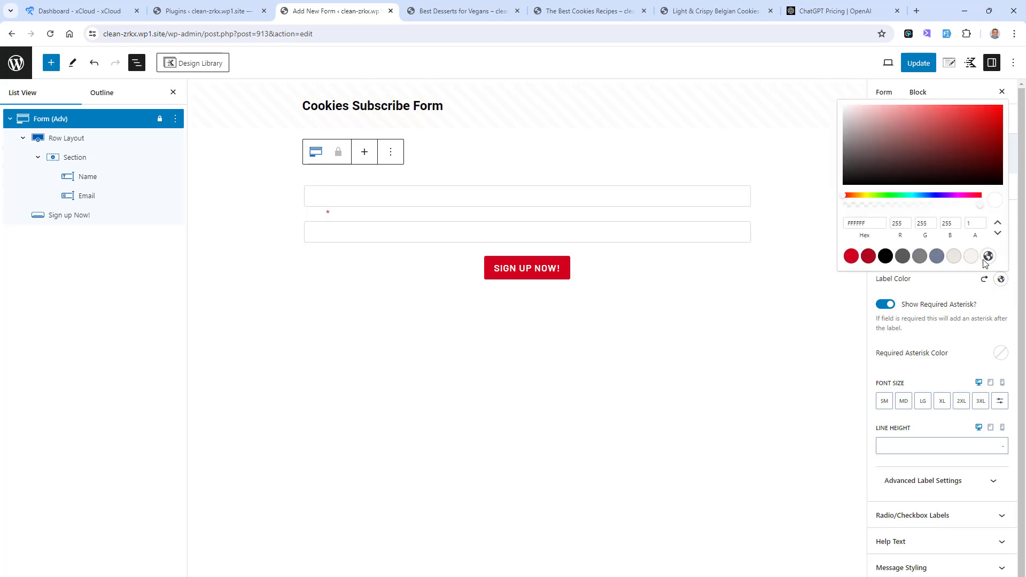
left_click(954, 286)
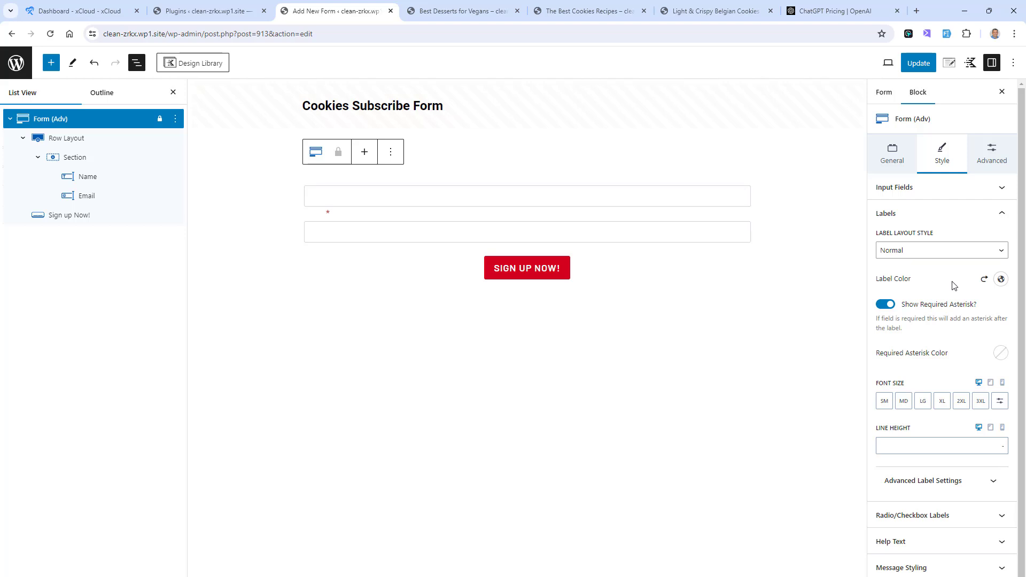
Step: Give the "Sign up Now!" button a white text color and a black background (000000) in its normal state
left_click(517, 275)
left_click(943, 178)
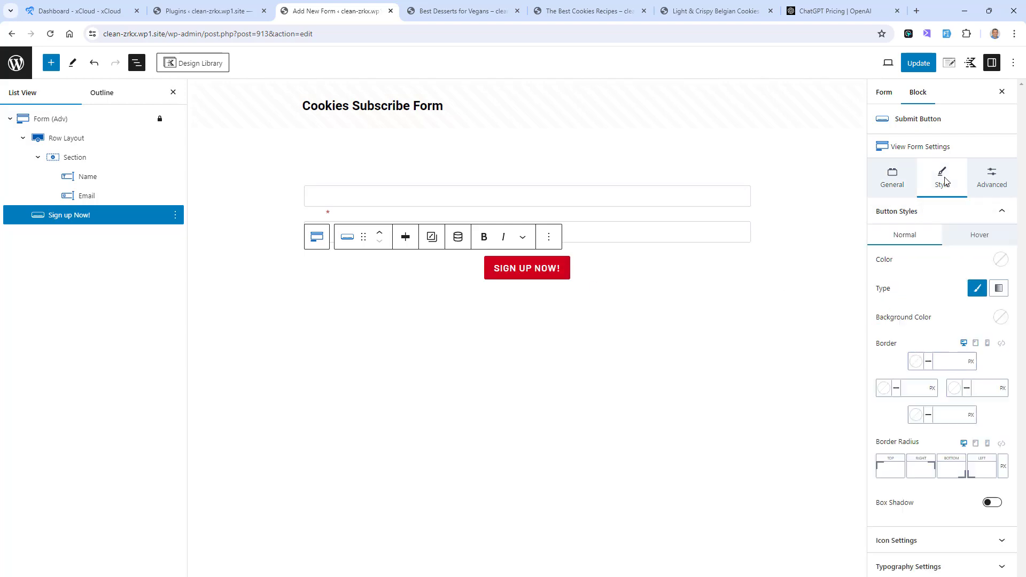
left_click(1001, 260)
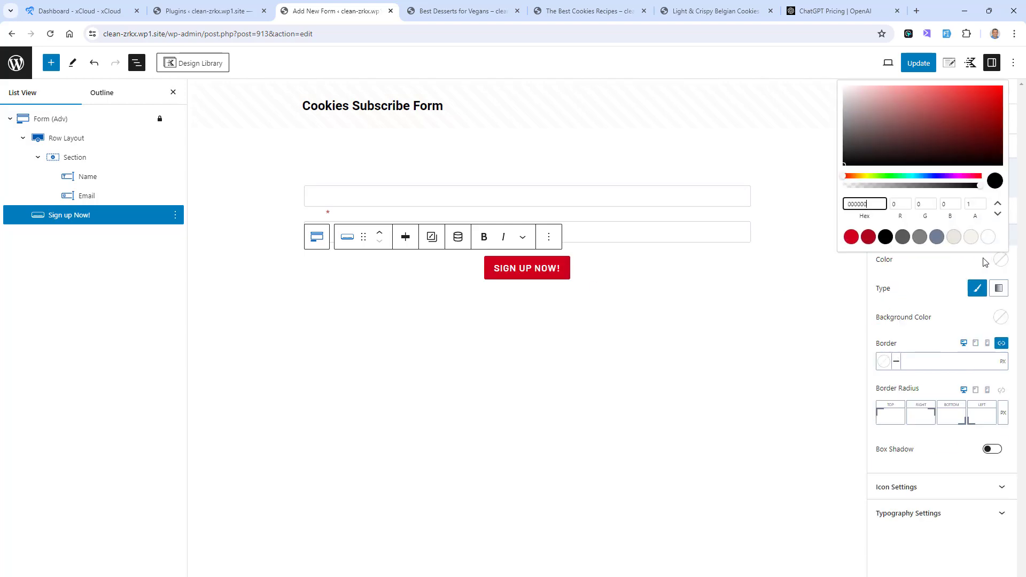
left_click(932, 276)
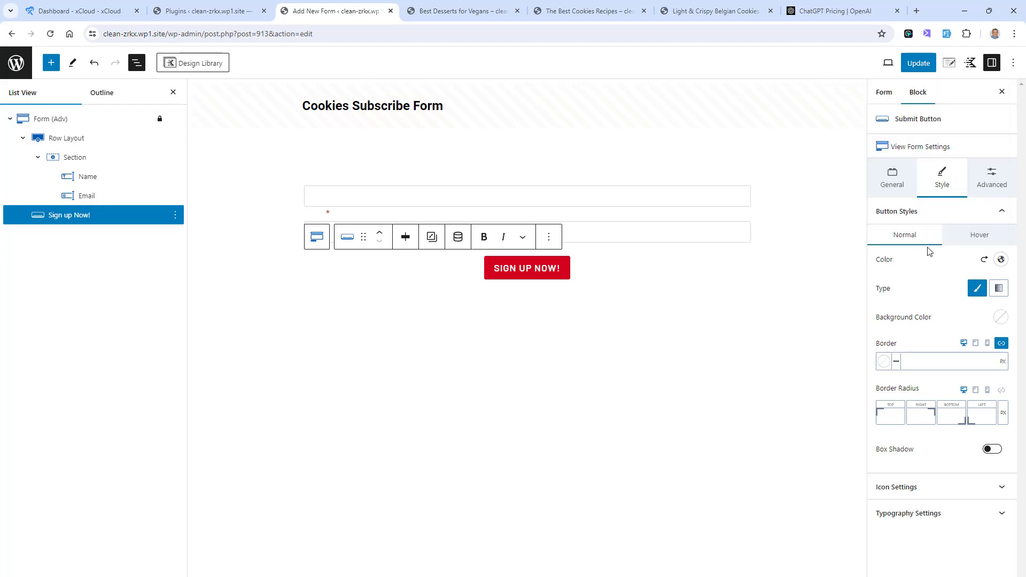
left_click(999, 319)
left_click(885, 294)
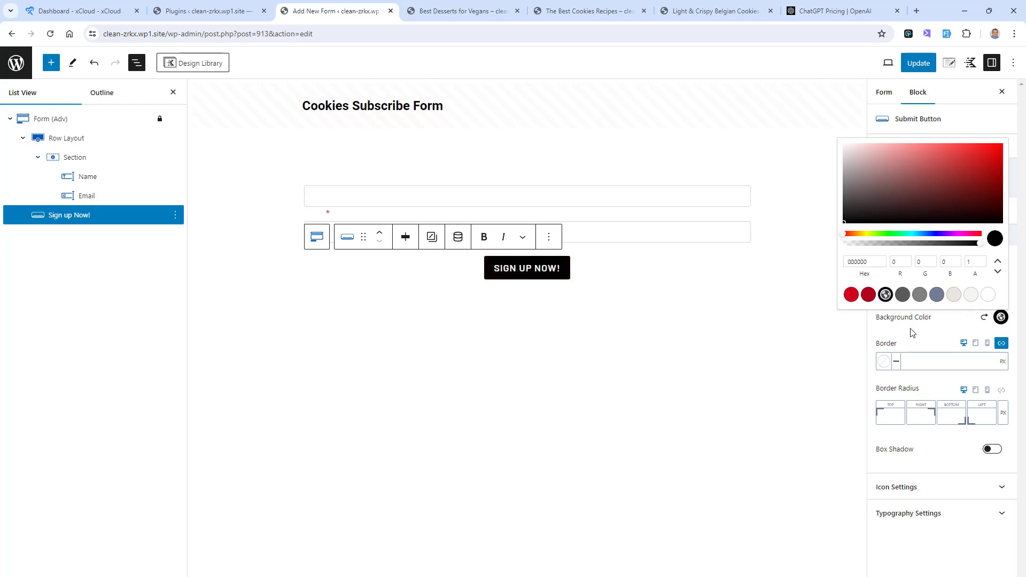
left_click(912, 334)
Step: Set the submit button's hover background color to black and save the form
left_click(988, 238)
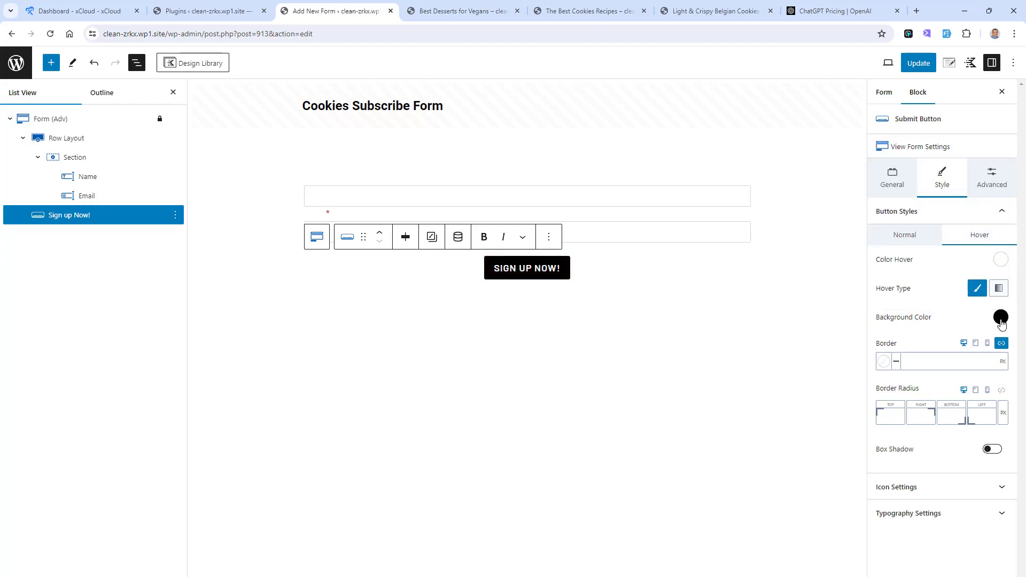
left_click(1001, 320)
left_click(888, 296)
left_click(915, 69)
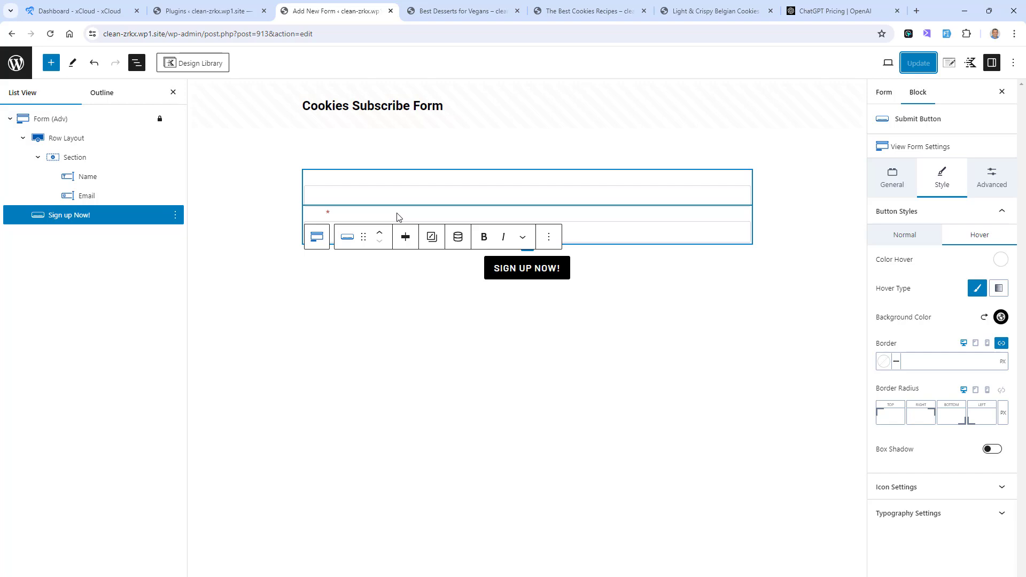
Step: Replace the form's Database Entry and Email submit actions with Mailerlite
left_click(28, 122)
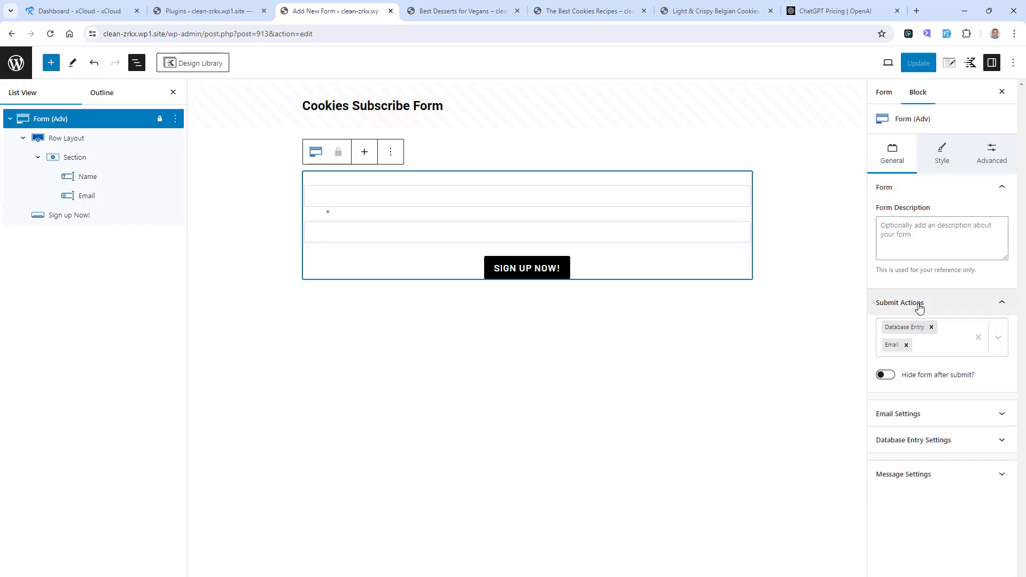
left_click(931, 327)
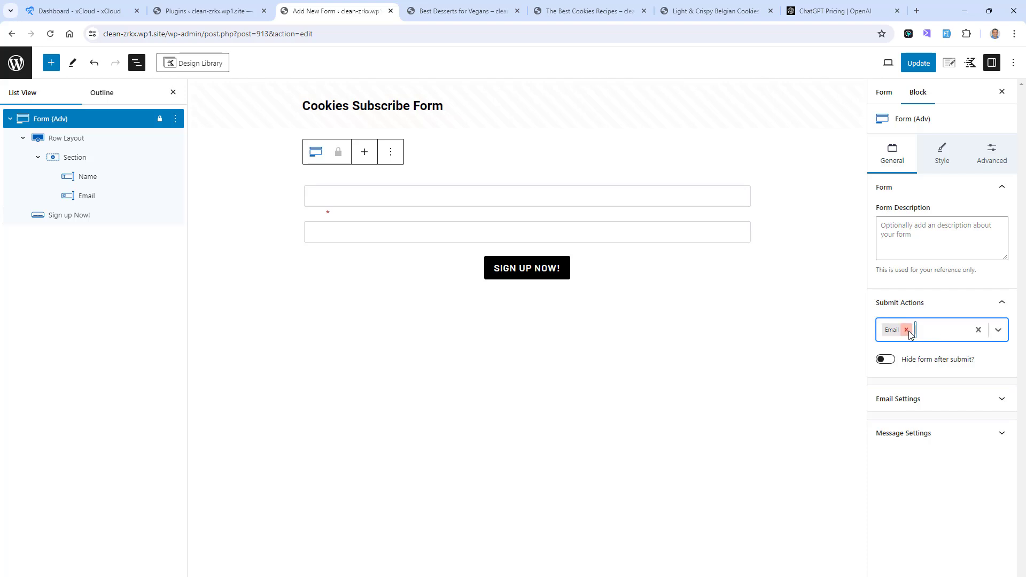
left_click(907, 330)
left_click(998, 331)
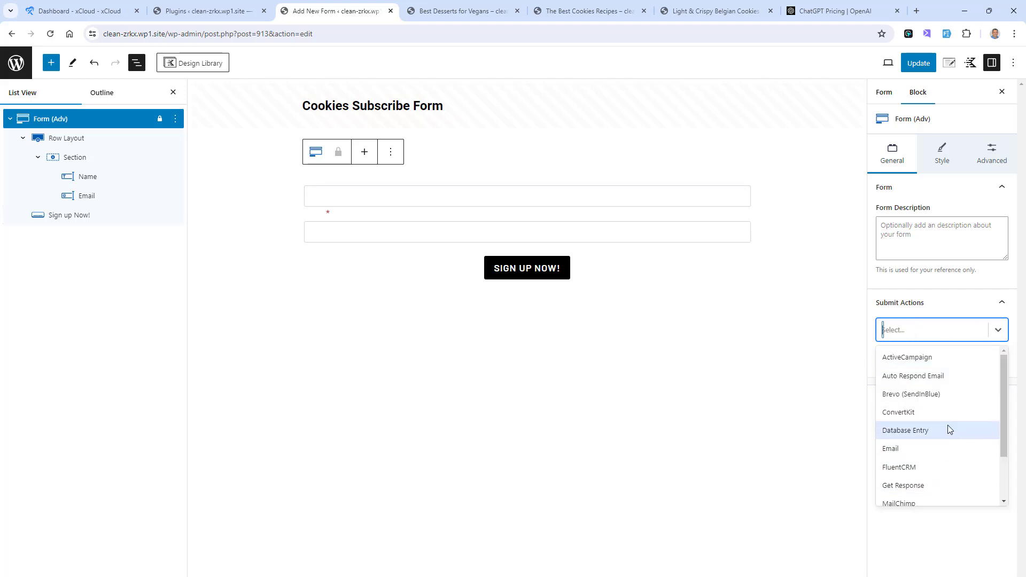
scroll(939, 436, "down", 1)
left_click(929, 468)
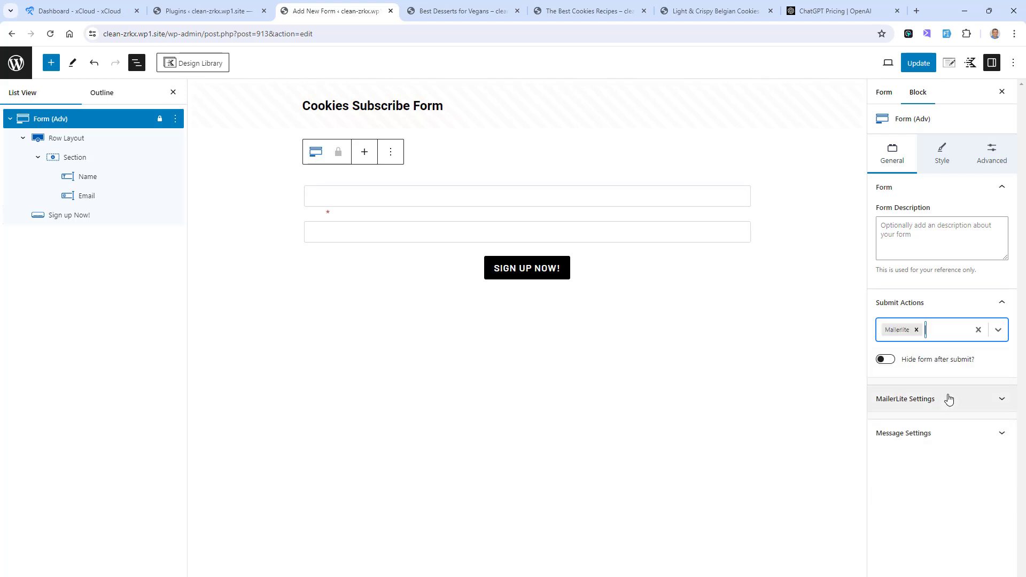
Step: Add Redirect as a second submit action of the form
left_click(999, 333)
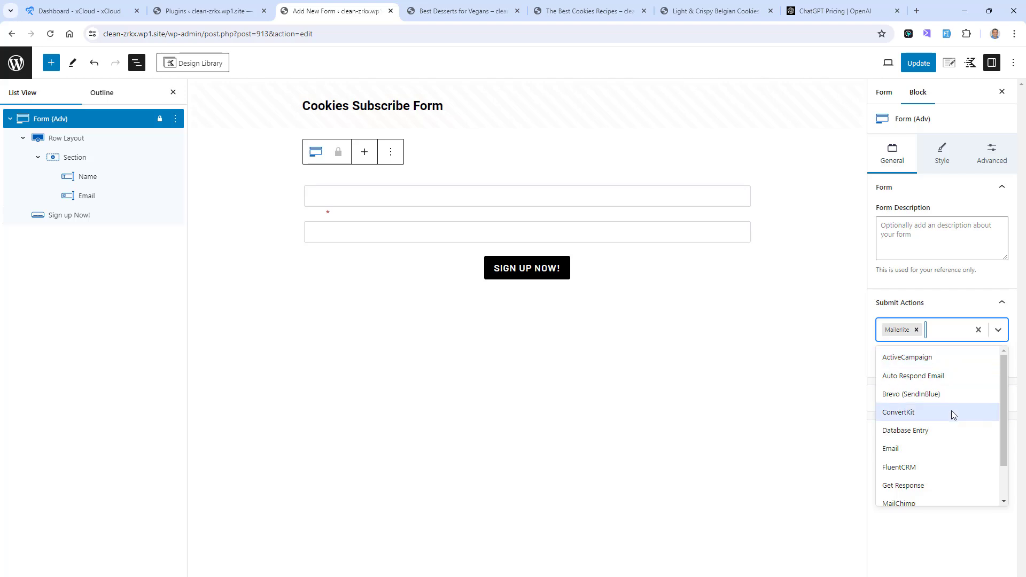
left_click(944, 306)
left_click(945, 306)
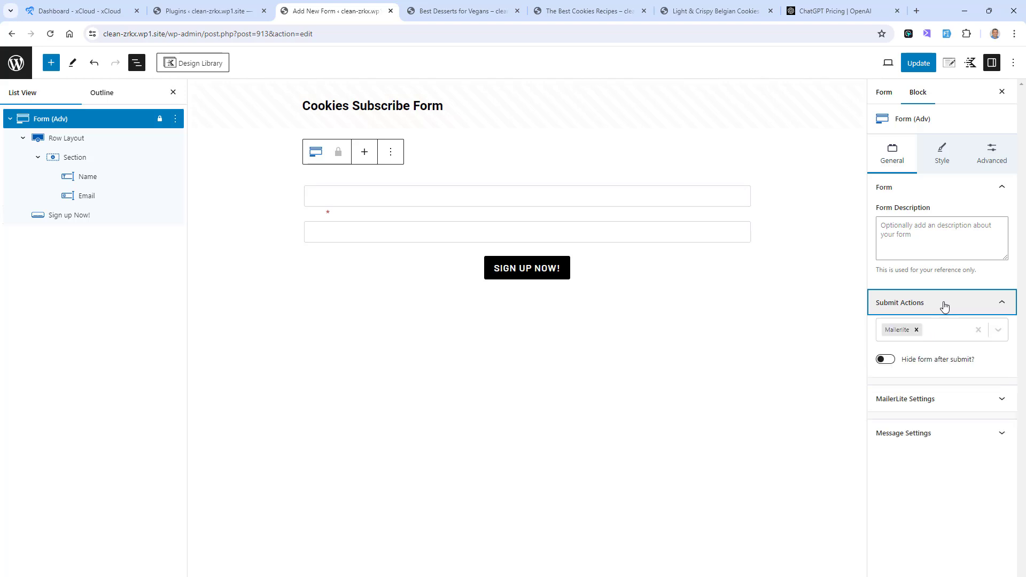
left_click(998, 330)
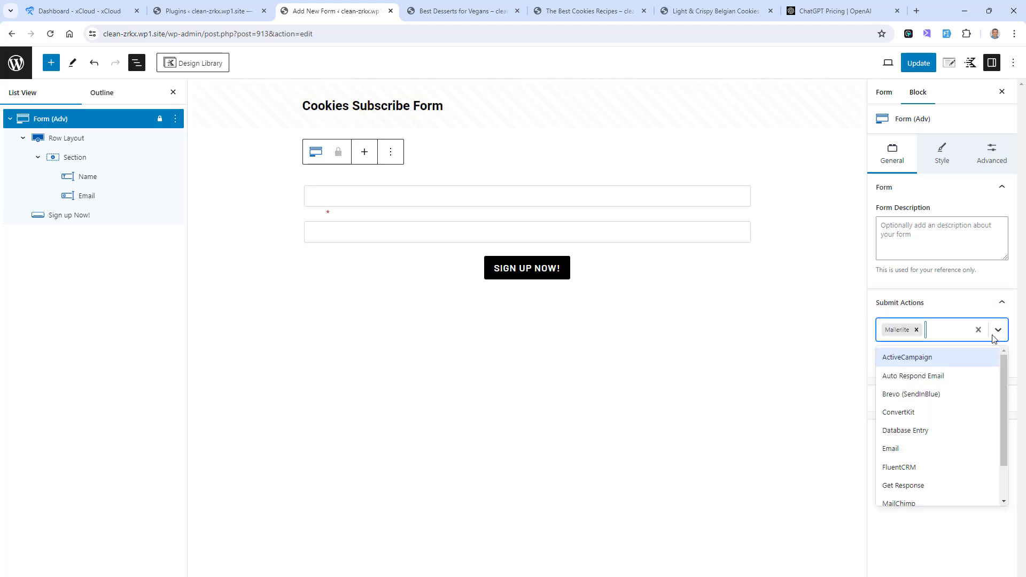
scroll(955, 438, "down", 1)
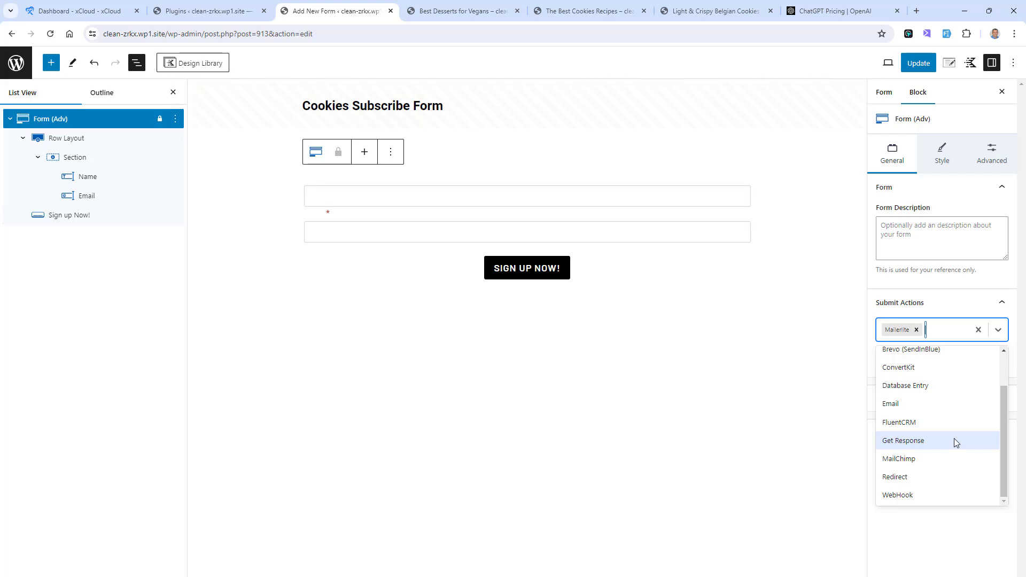
left_click(942, 477)
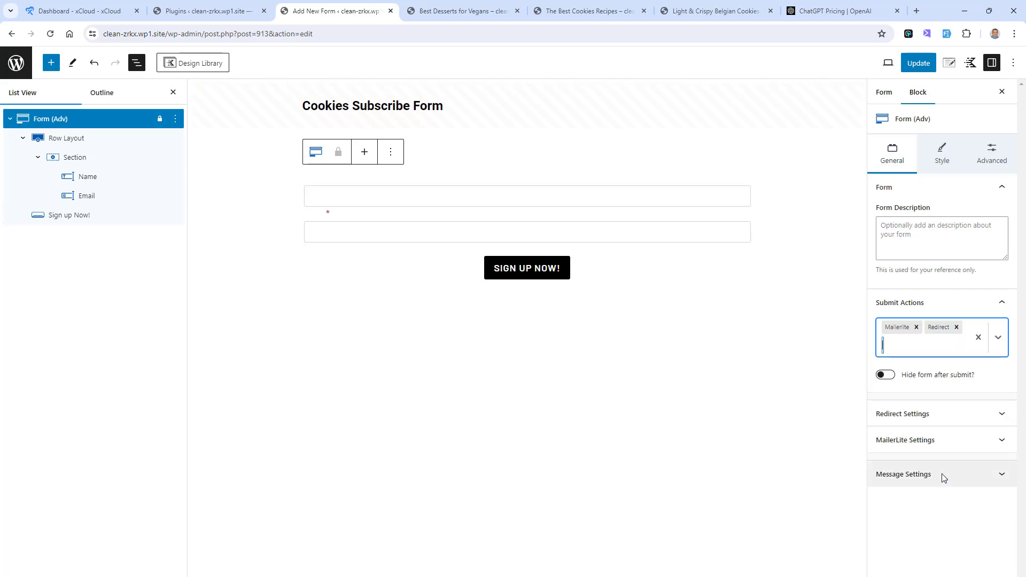
Step: Assign the form's MailerLite signups to the Cookies Subscribers group
left_click(968, 441)
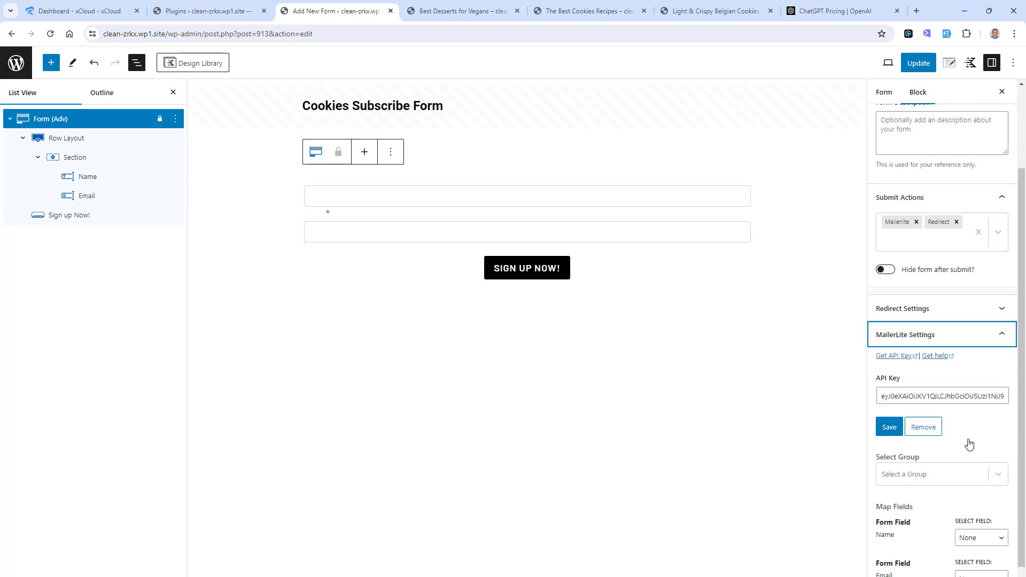
left_click(1005, 474)
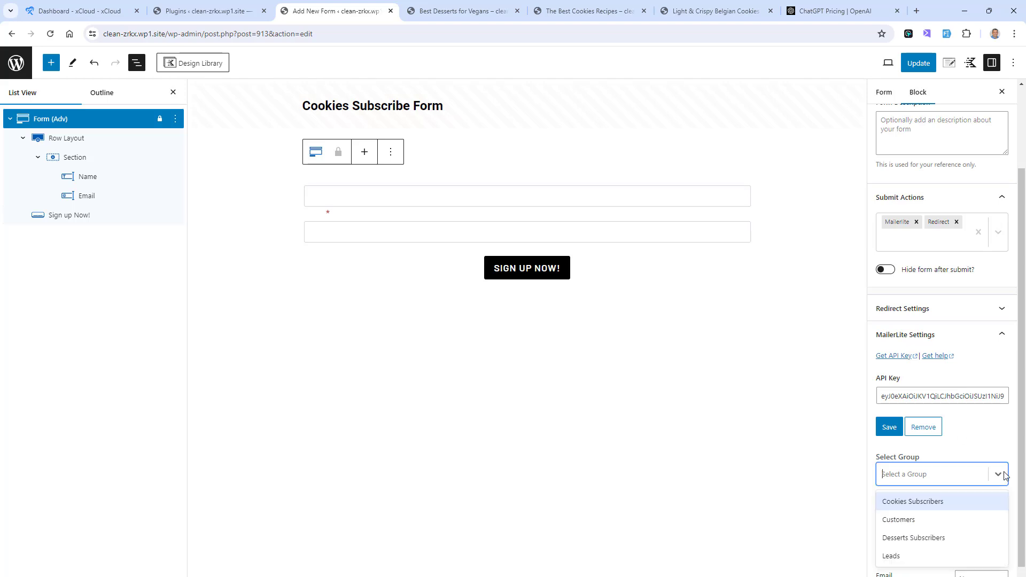
left_click(934, 505)
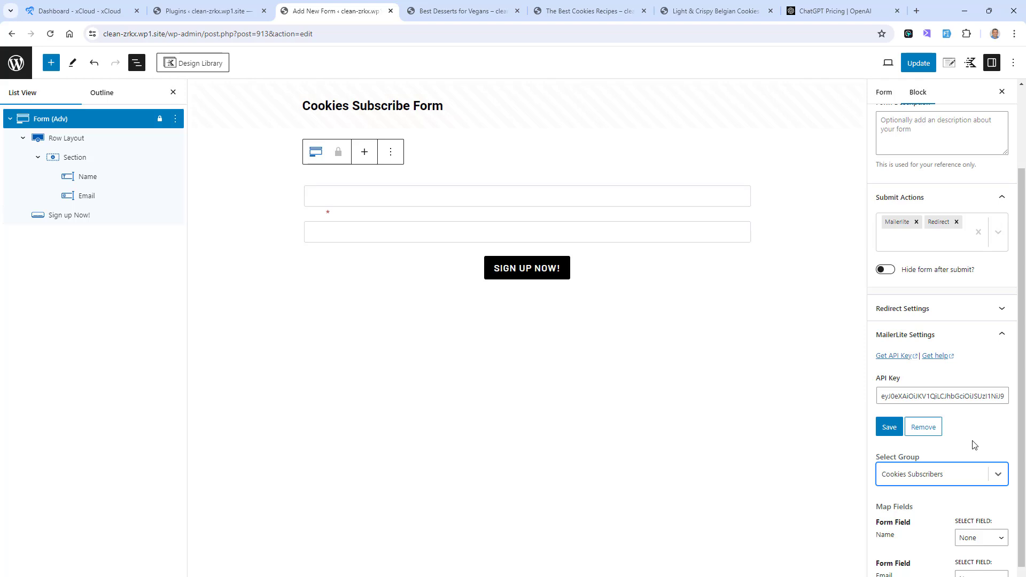
Step: Map the form's Name and Email fields to MailerLite's Name and Email fields, and save the form
scroll(971, 445, "down", 1)
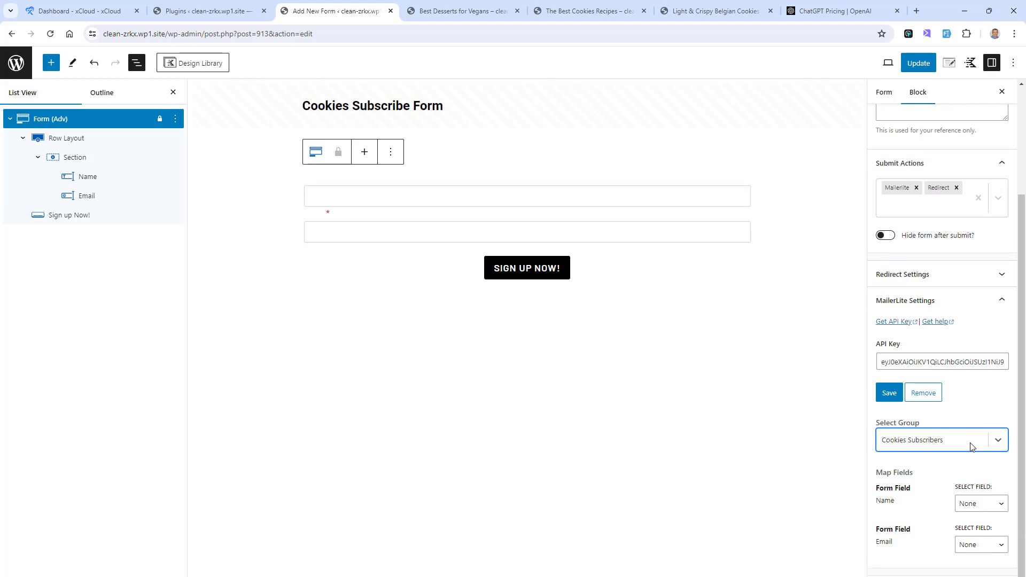
left_click(1001, 504)
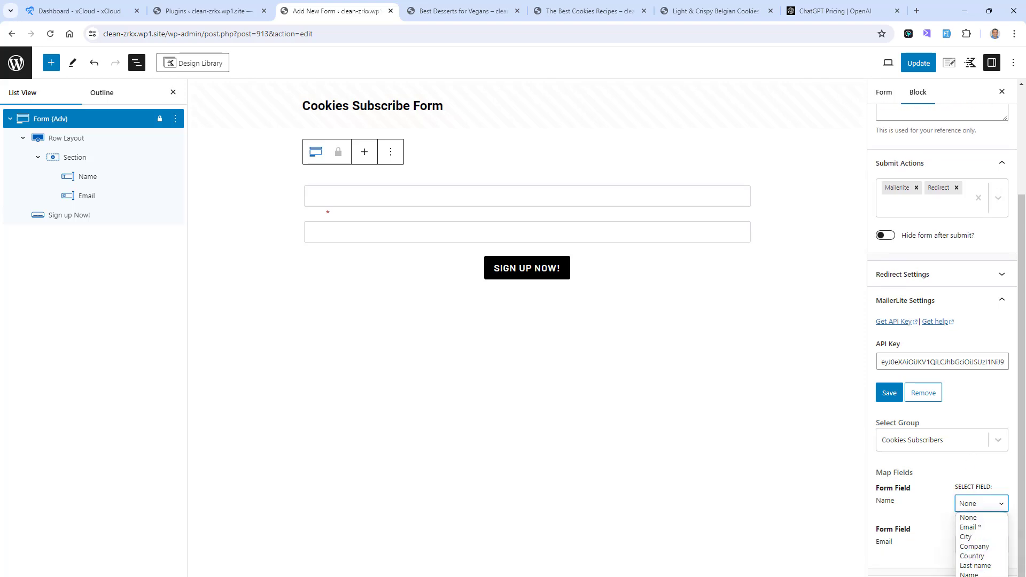
left_click(997, 574)
left_click(1006, 547)
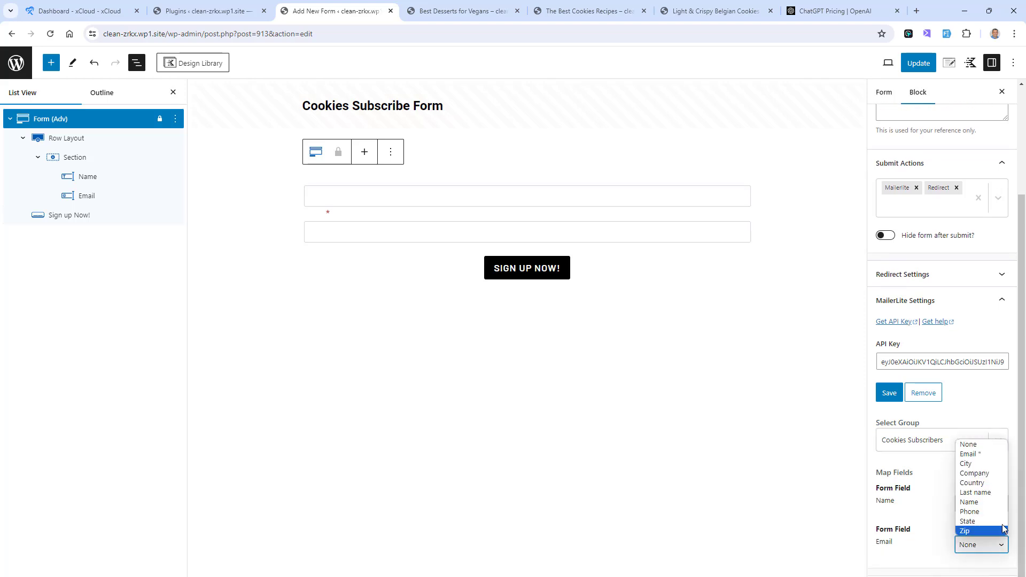
left_click(985, 455)
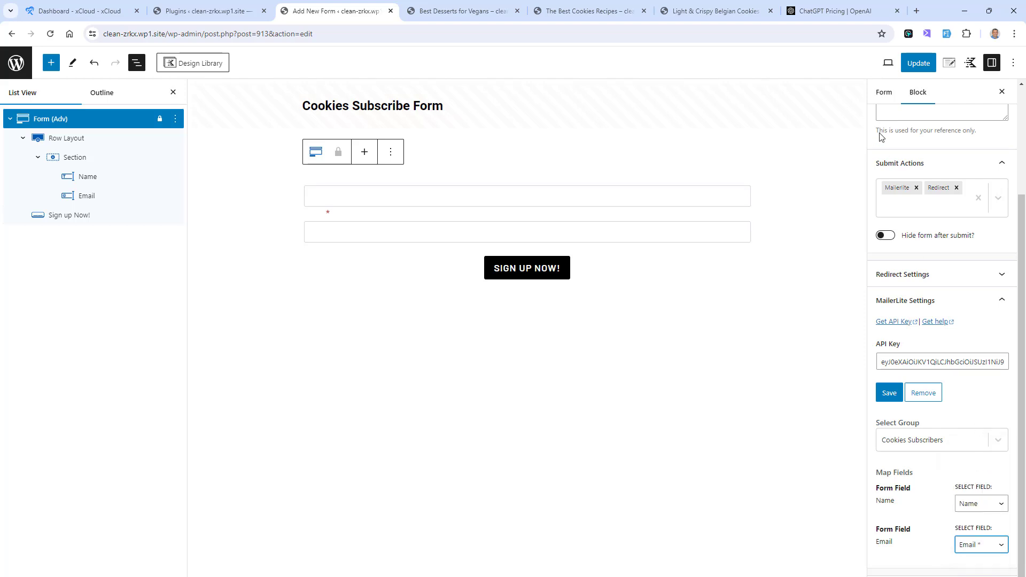
left_click(916, 65)
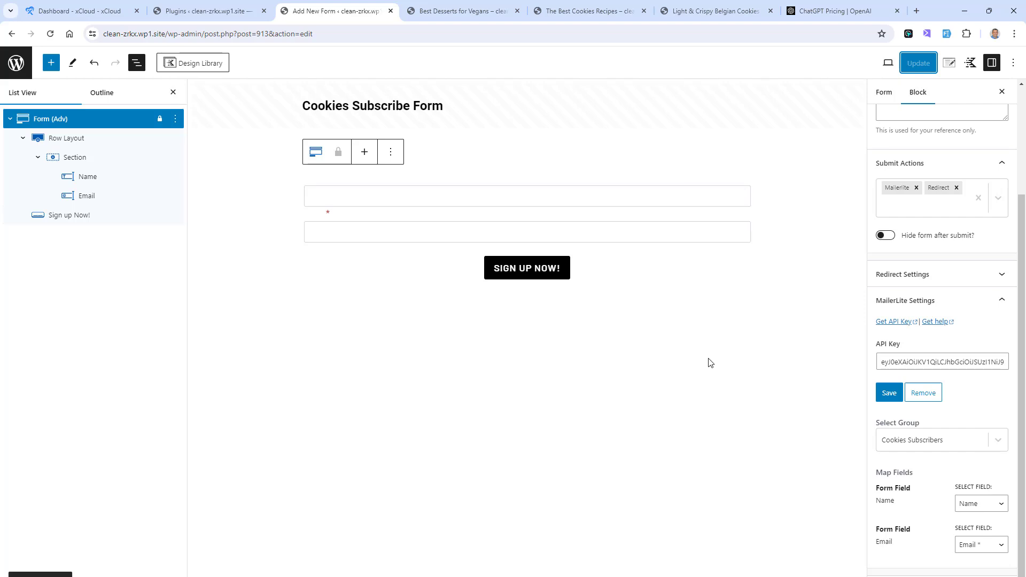
Step: Search for "cookies" as the form's redirect target, choose the Cookies Thank YOU page, and save the form
left_click(1002, 300)
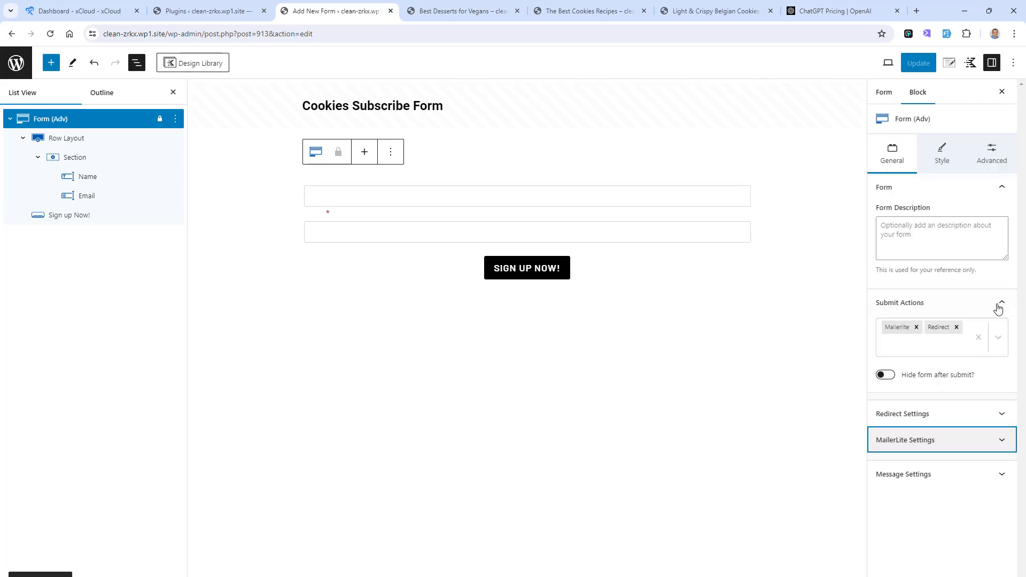
left_click(1002, 414)
left_click(956, 449)
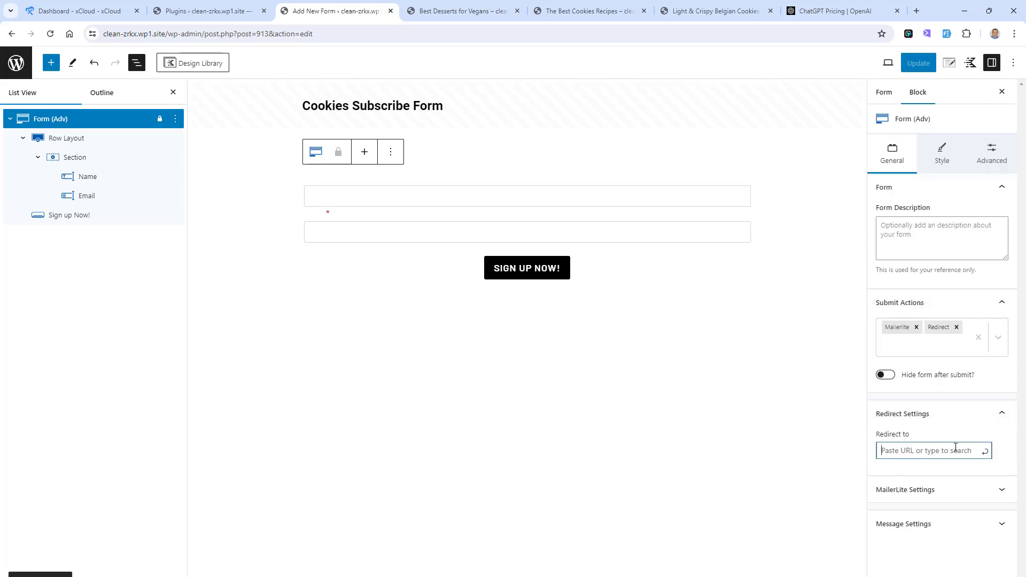
type("cookes")
key("BackSpace")
key("BackSpace")
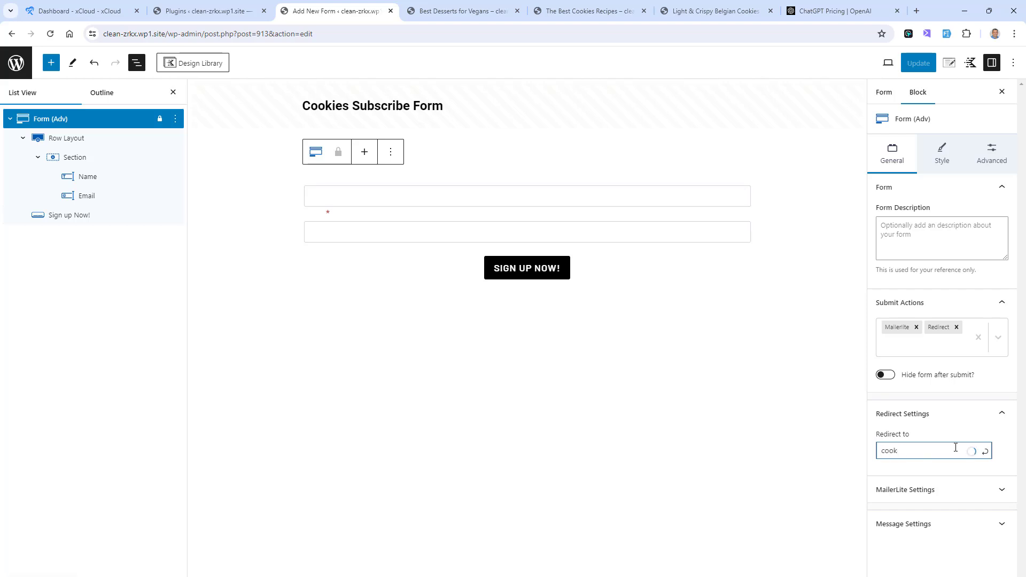
type("ies")
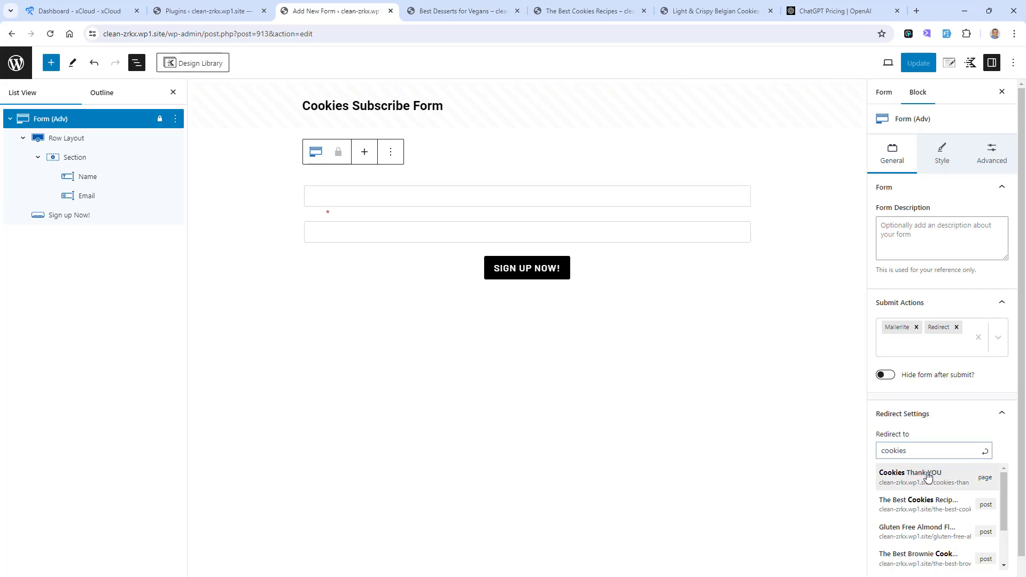
left_click(929, 473)
left_click(918, 64)
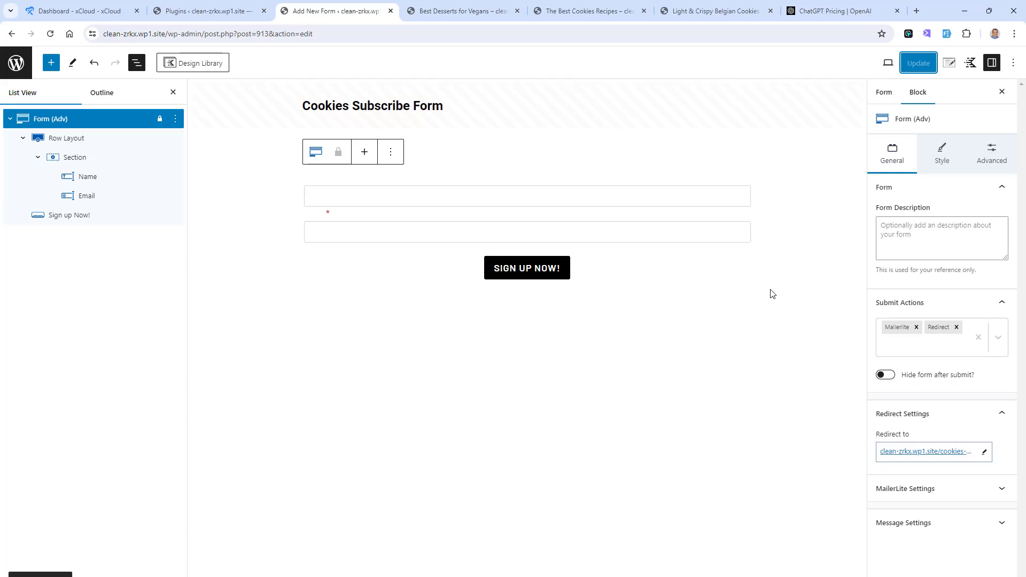
Step: Create a new Kadence hooked element of the Content Section type
left_click(248, 14)
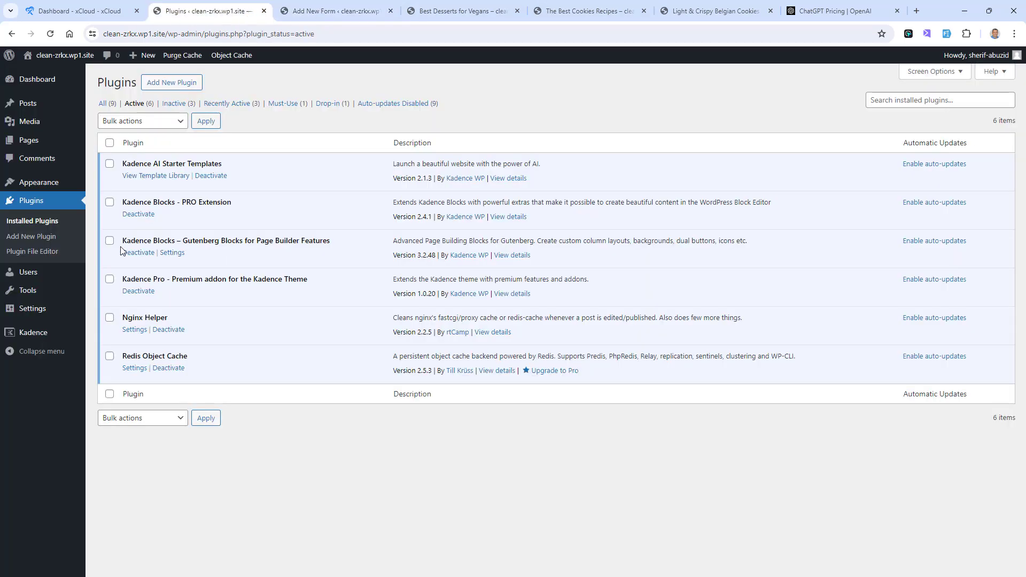
mouse_move(40, 185)
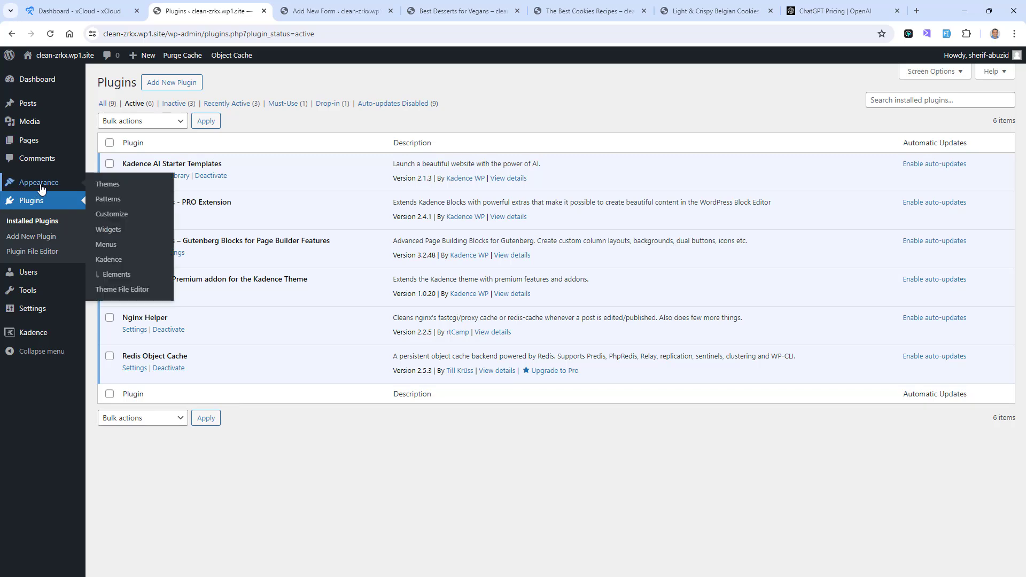
left_click(110, 262)
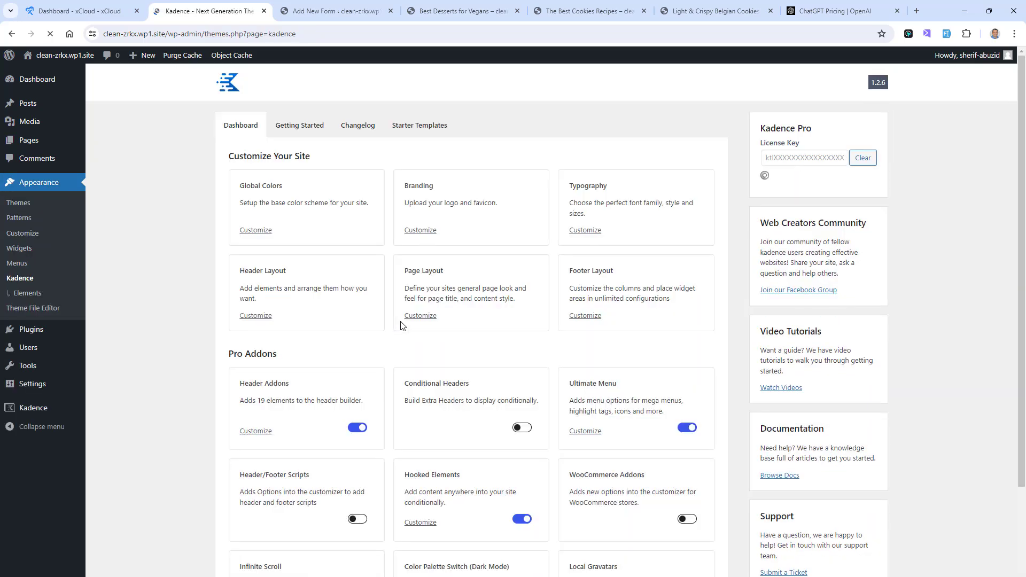
scroll(449, 331, "down", 3)
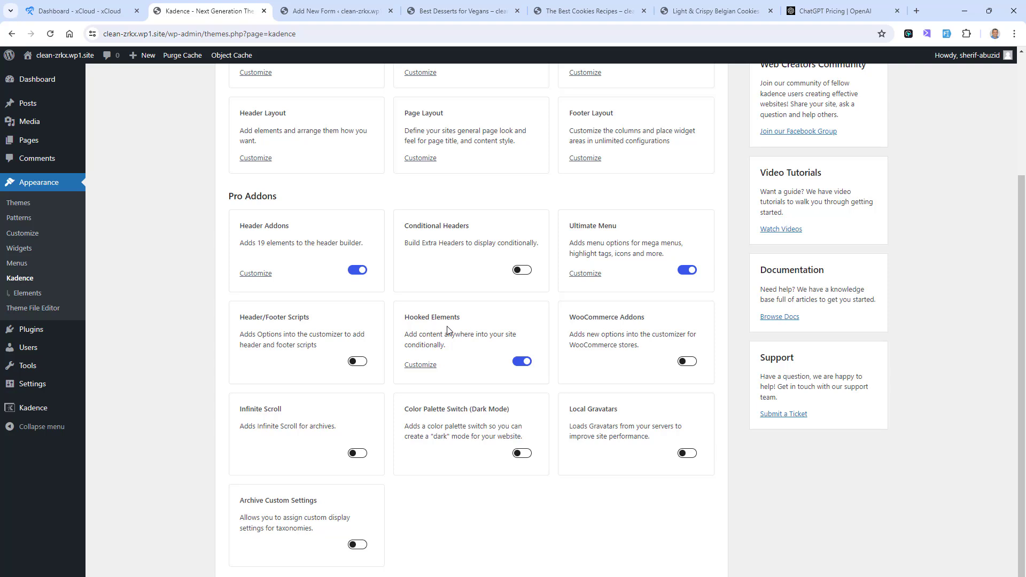
left_click(420, 365)
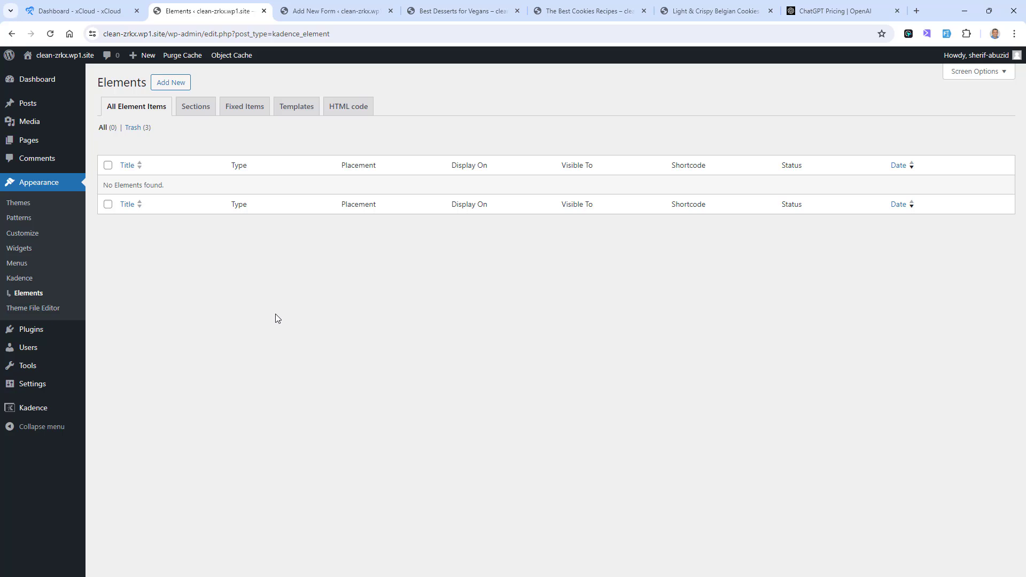
left_click(175, 85)
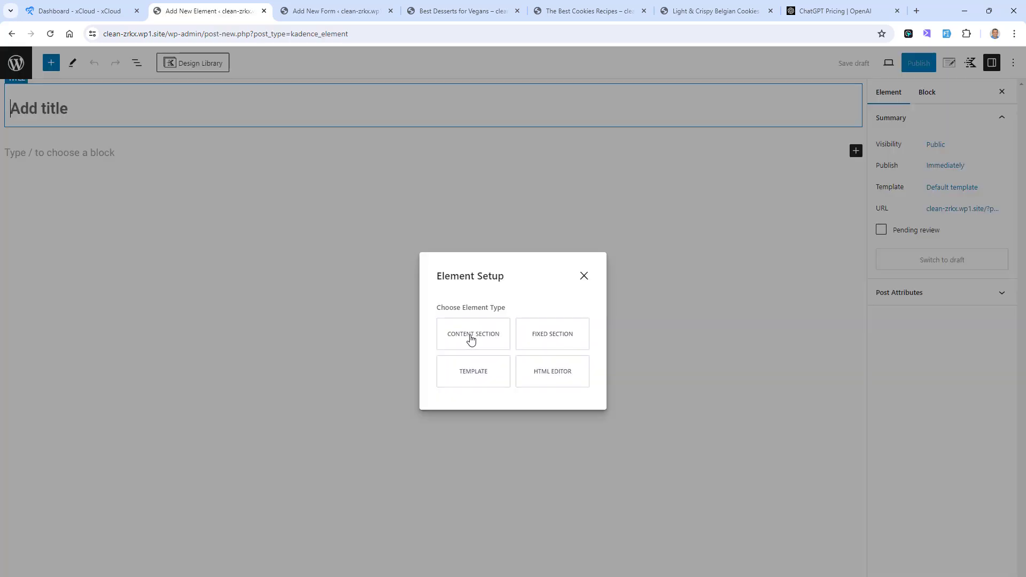
left_click(470, 339)
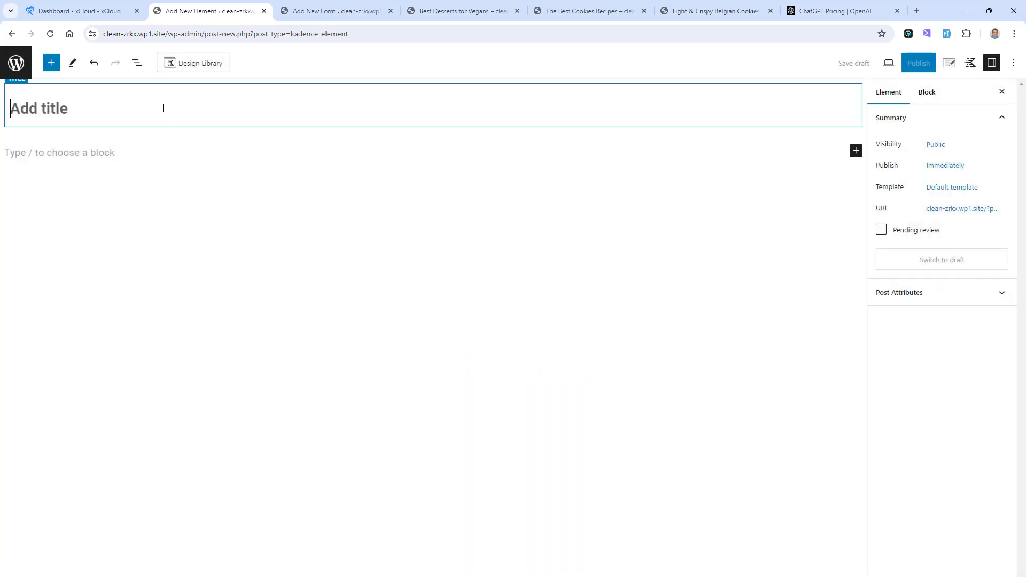
Step: Title the element Cookies Sidebar and insert a single-column Row Layout block in its content
type("Cookies Si")
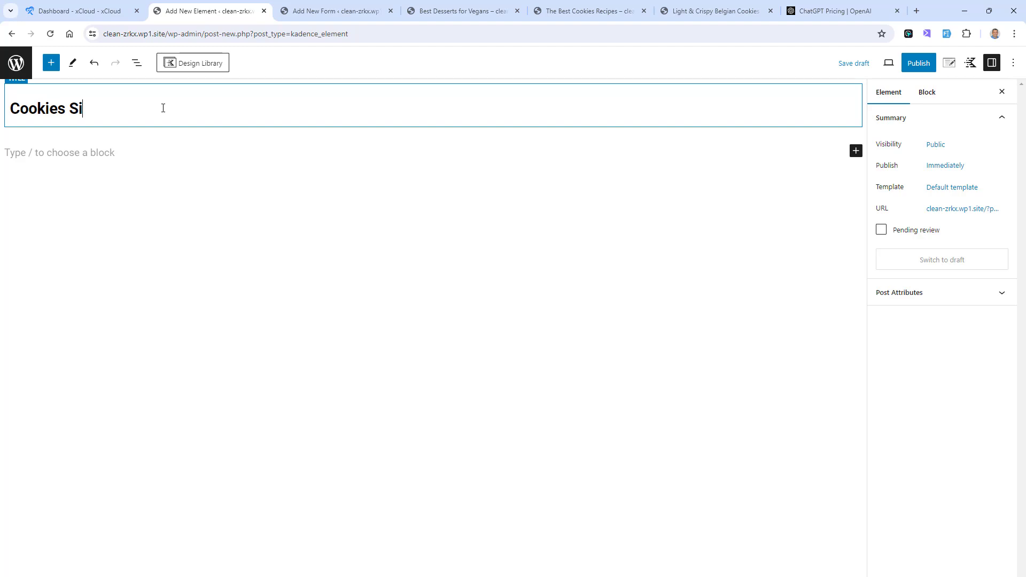
type("debar")
left_click(103, 152)
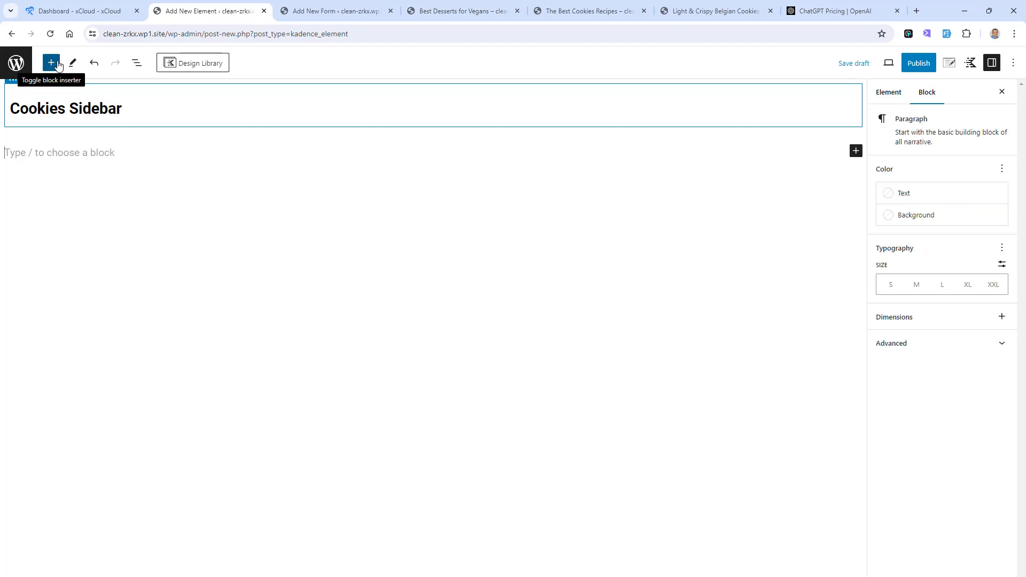
left_click(51, 63)
left_click(33, 194)
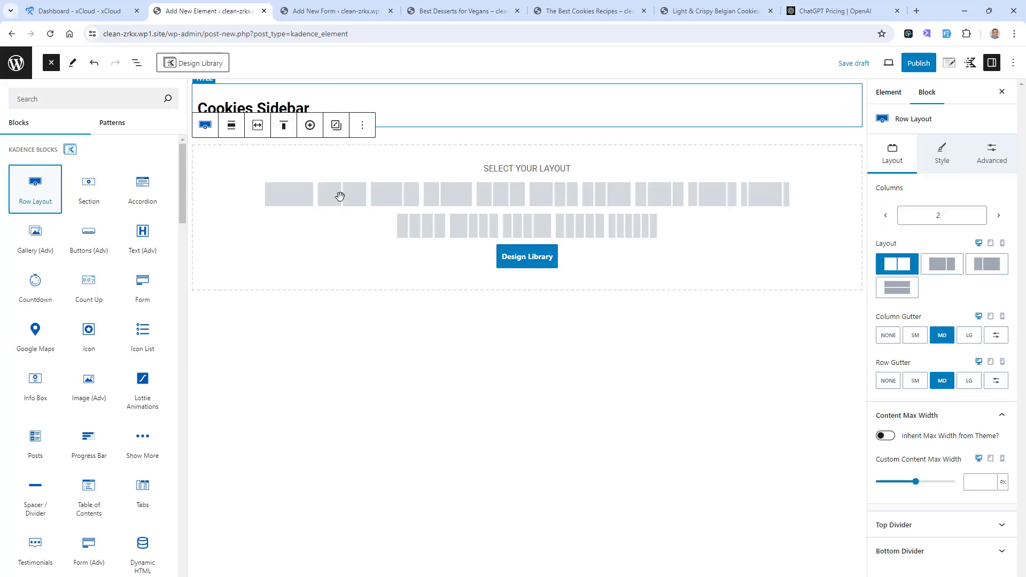
left_click(191, 201)
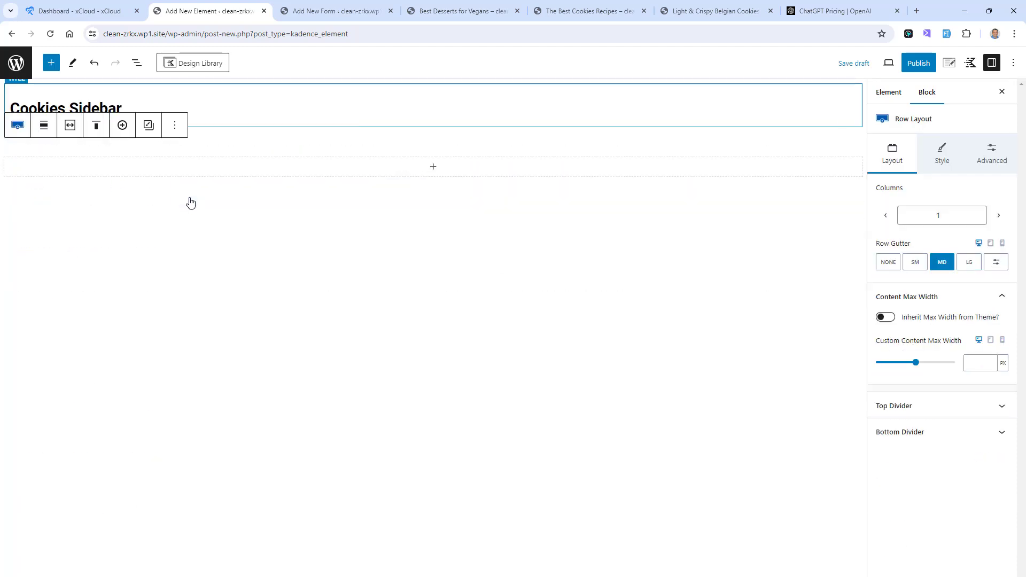
Step: Add a Heading block inside the row with the text "Signup to our cookies newsletter"
left_click(433, 166)
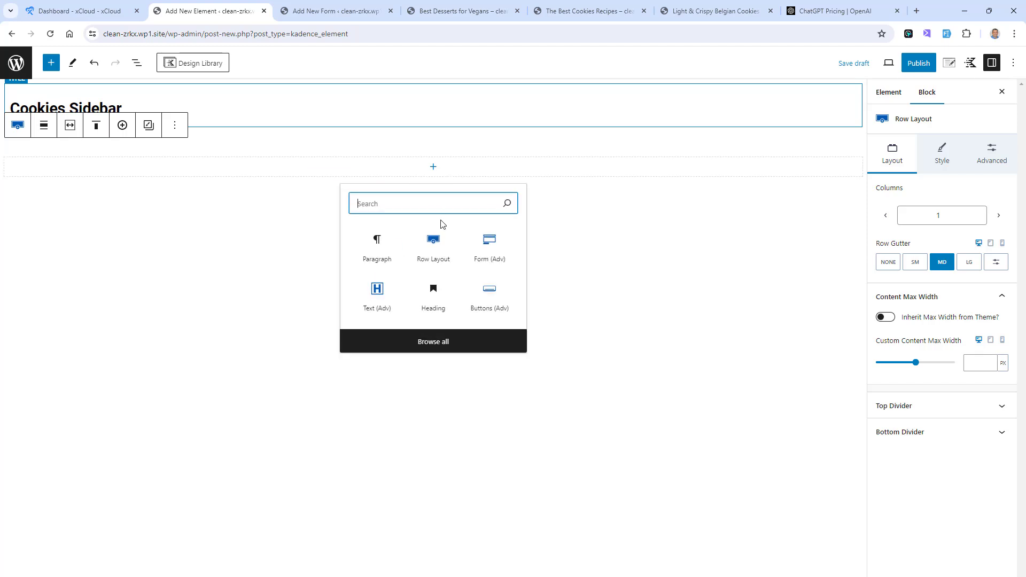
left_click(425, 299)
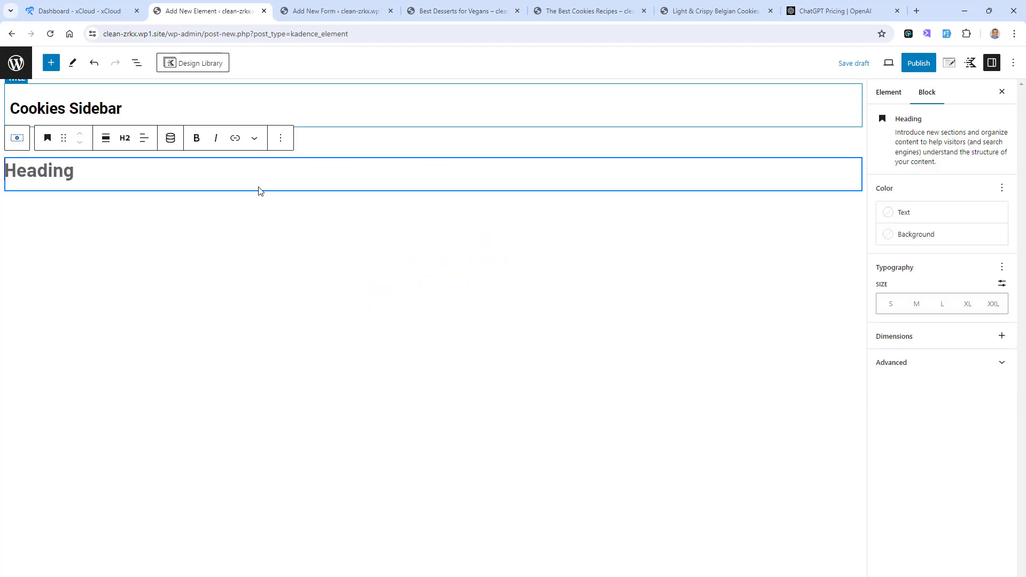
type("Sign")
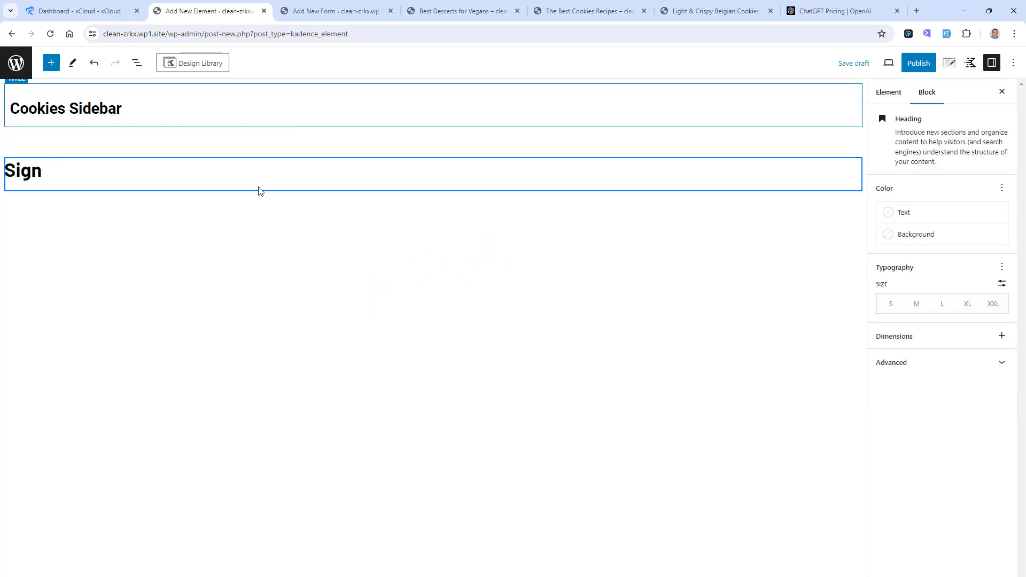
type("up to our book")
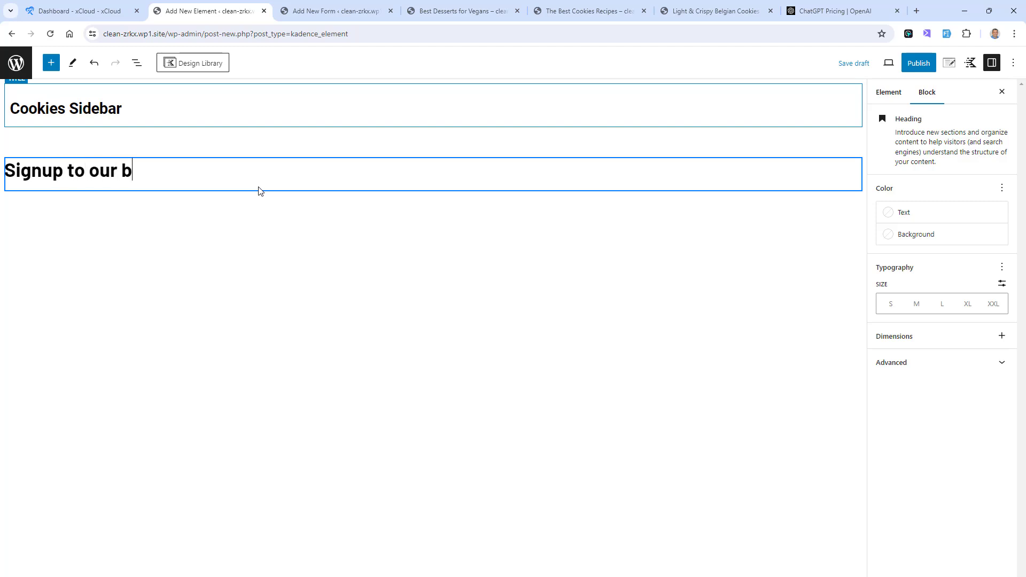
key("BackSpace")
key("BackSpace")
key("BackSpace")
key("BackSpace")
type("cookies newsletter")
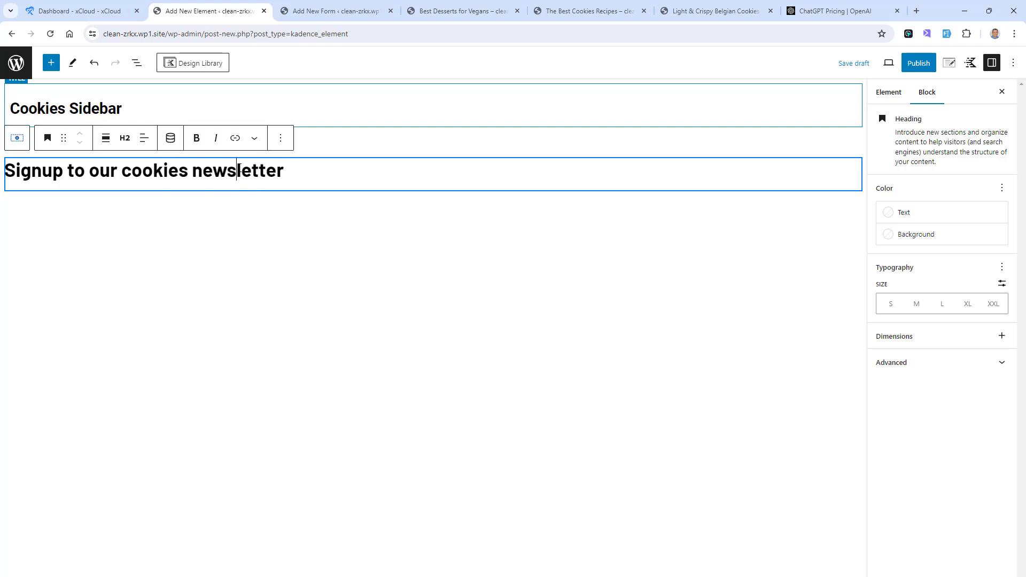
Step: Center-align the newsletter heading's text
left_click(124, 139)
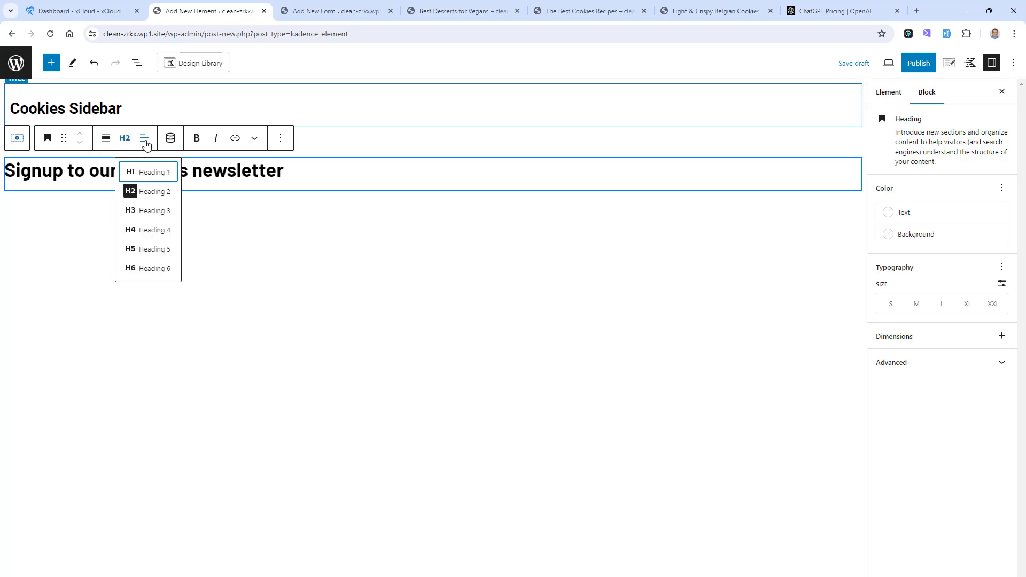
left_click(144, 139)
left_click(183, 192)
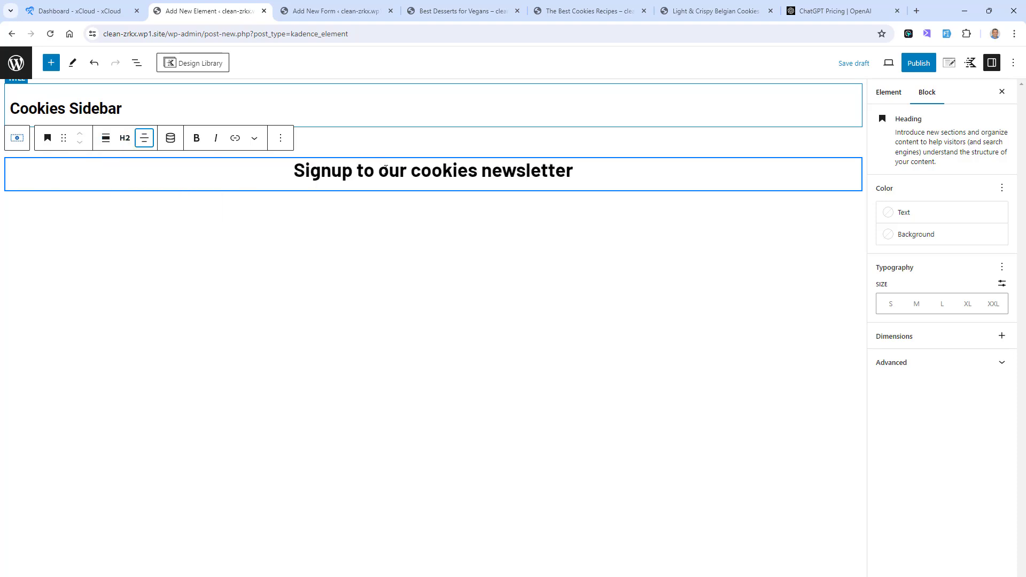
Step: Capitalize the heading's words so that it reads "Signup to Our Cookies Newsletter"
left_click_drag(385, 169, 383, 171)
type("O")
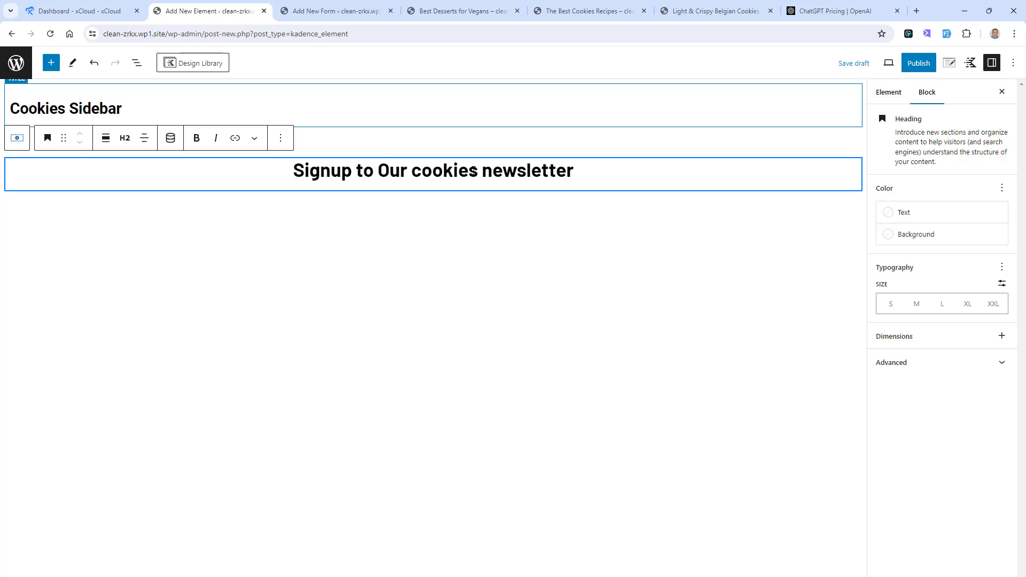
left_click_drag(419, 171, 412, 171)
type("C")
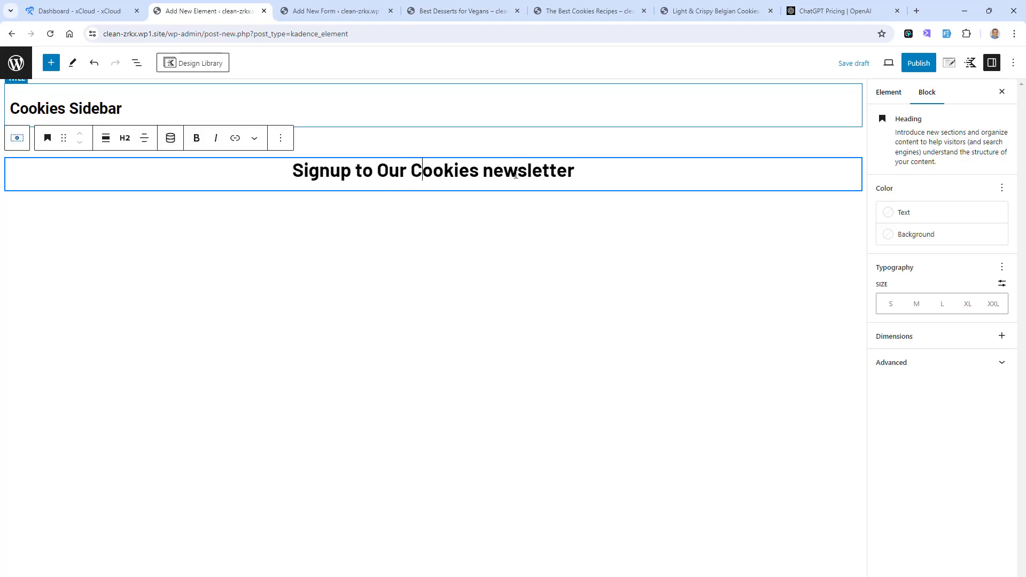
left_click_drag(490, 175, 488, 174)
type("N")
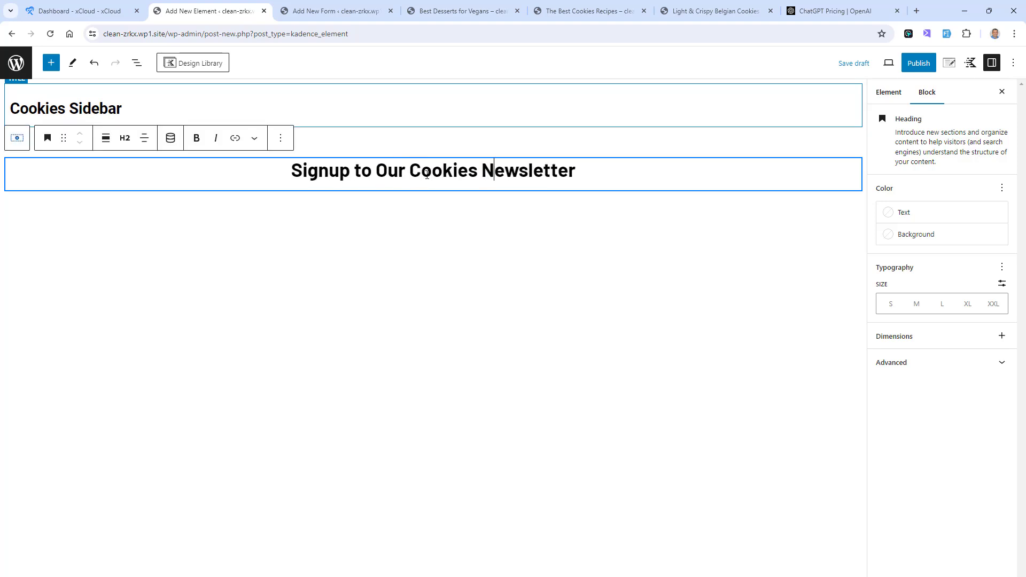
Step: Add a Form (Adv) block after the heading and load the existing Cookies Subscribe Form into it
left_click(280, 138)
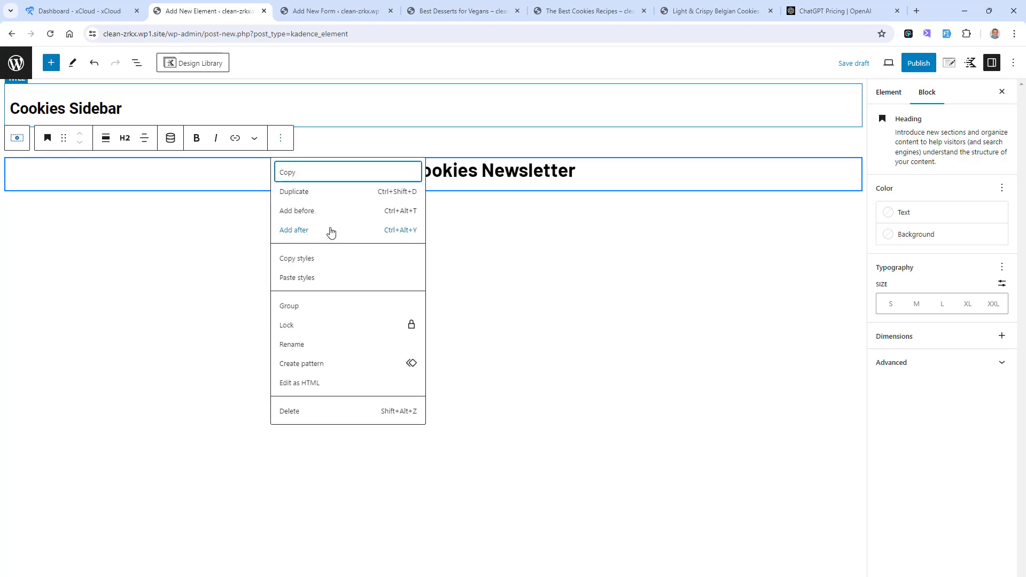
left_click(332, 231)
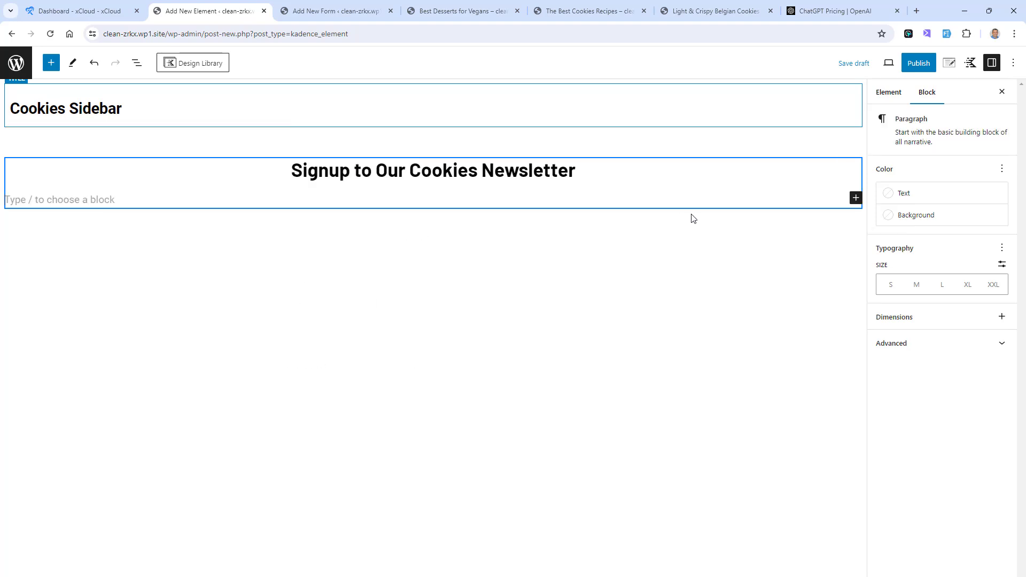
left_click(857, 198)
type("ADV")
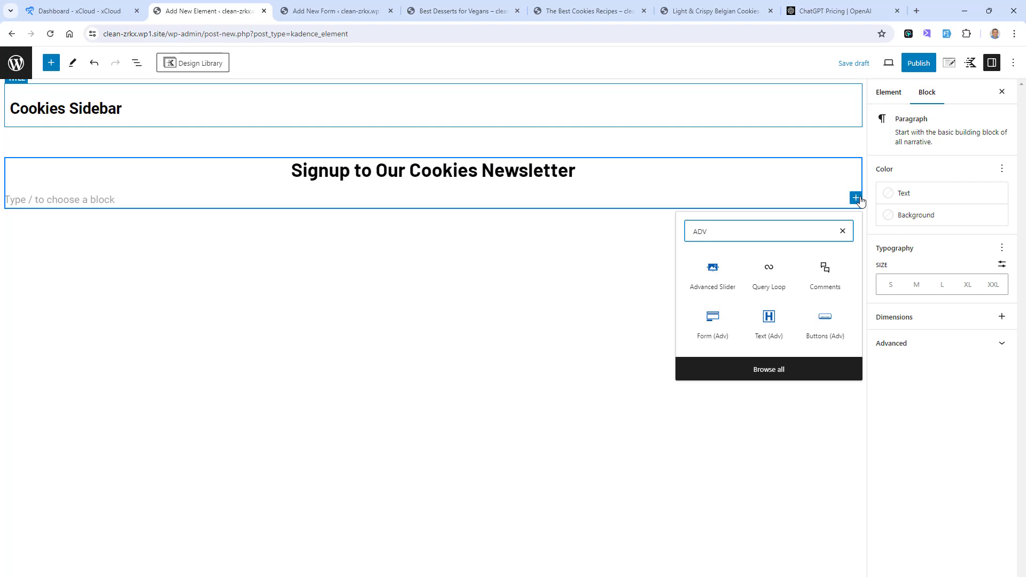
left_click(828, 332)
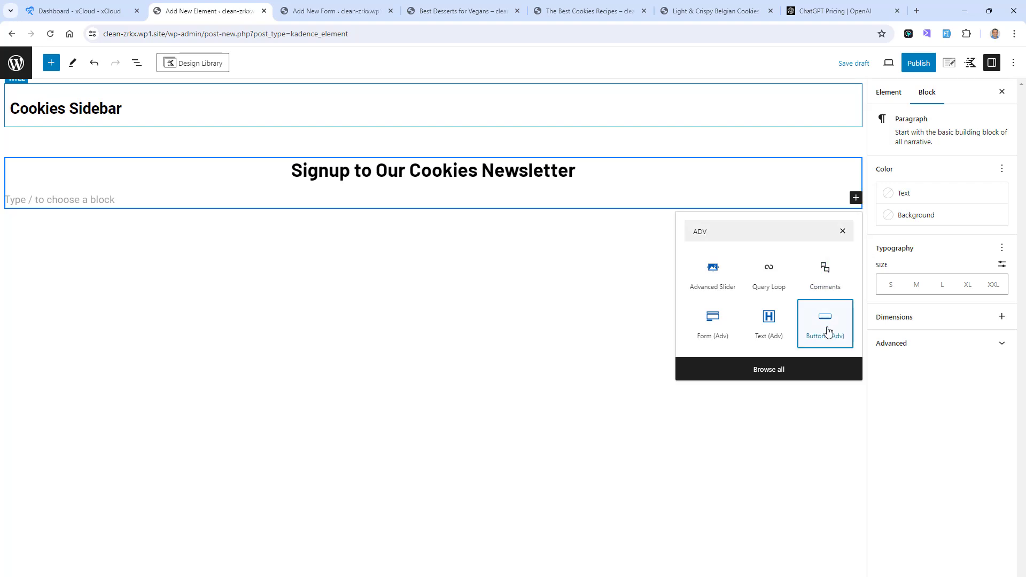
left_click(716, 332)
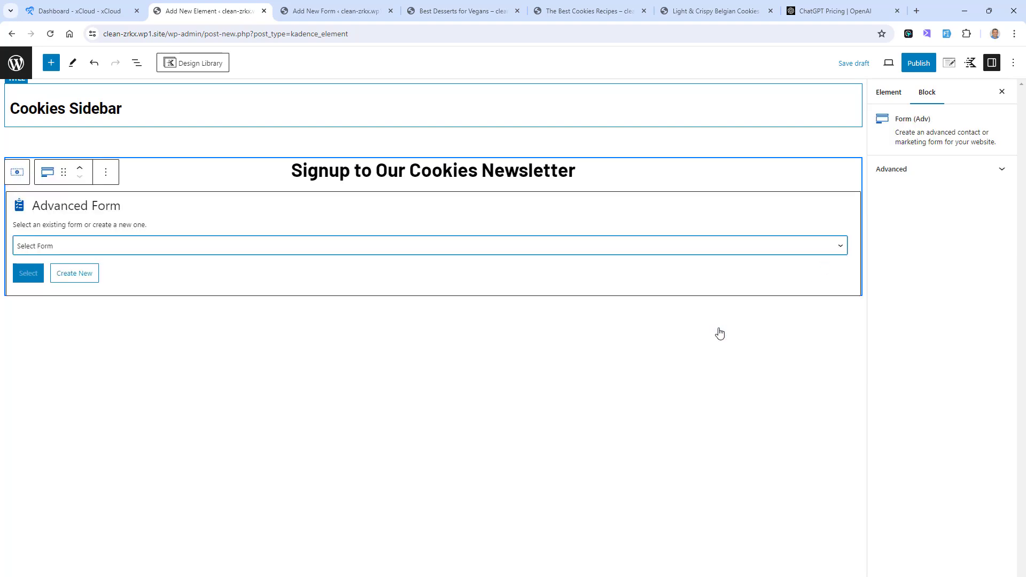
left_click(76, 246)
left_click(76, 270)
left_click(29, 274)
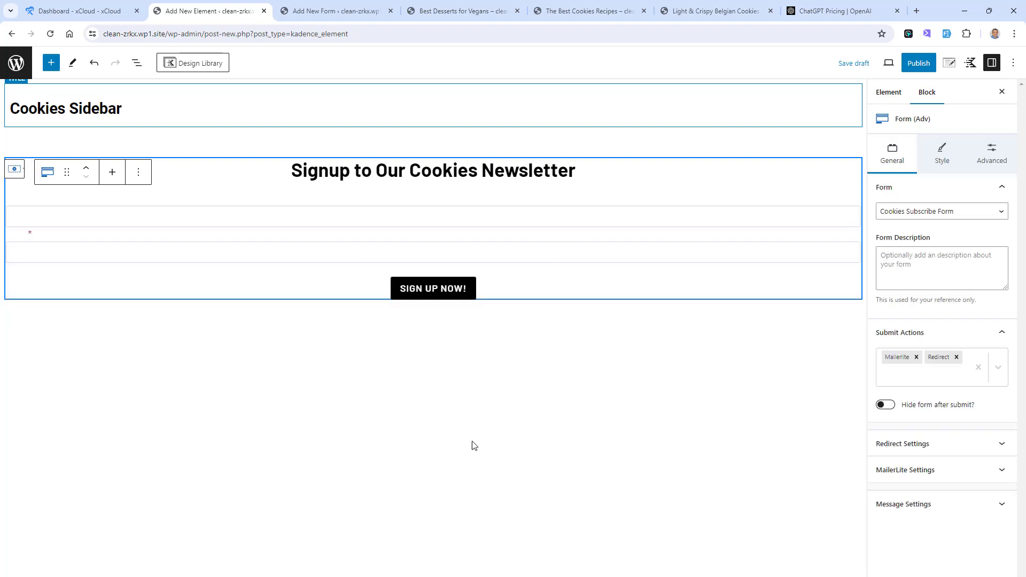
Step: Set the newsletter heading's text color to the theme's white
left_click(348, 169)
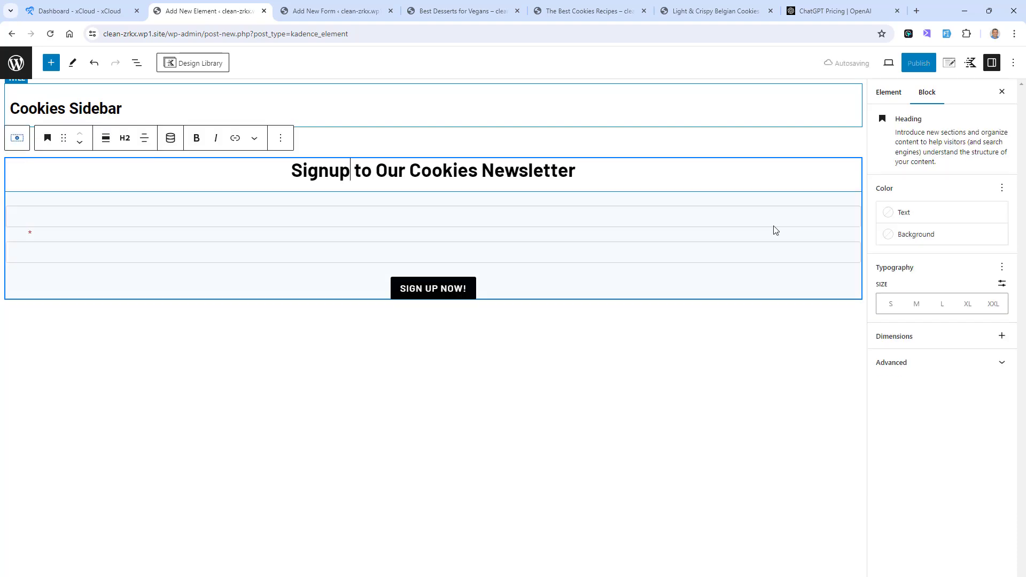
left_click(885, 212)
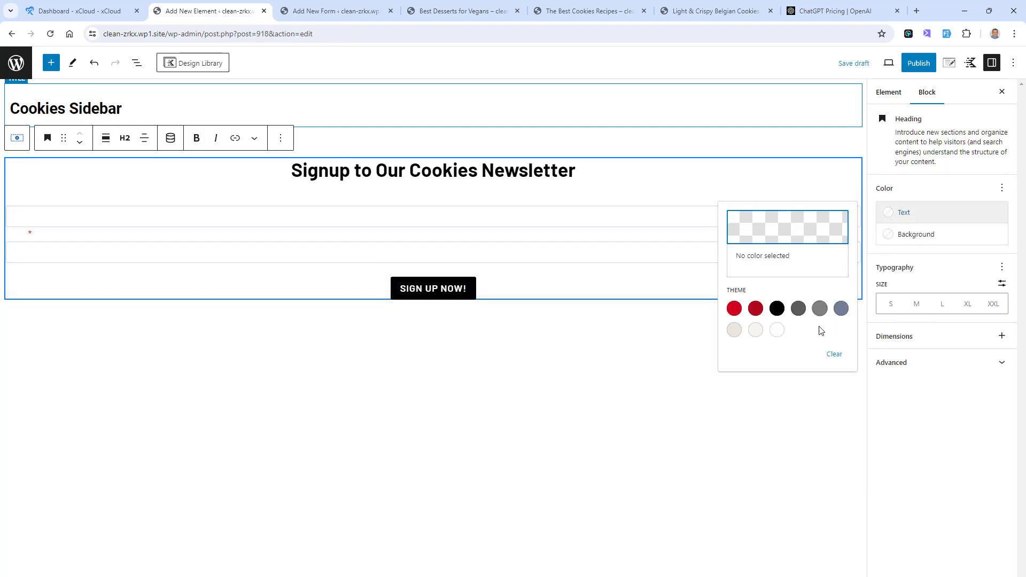
left_click(777, 330)
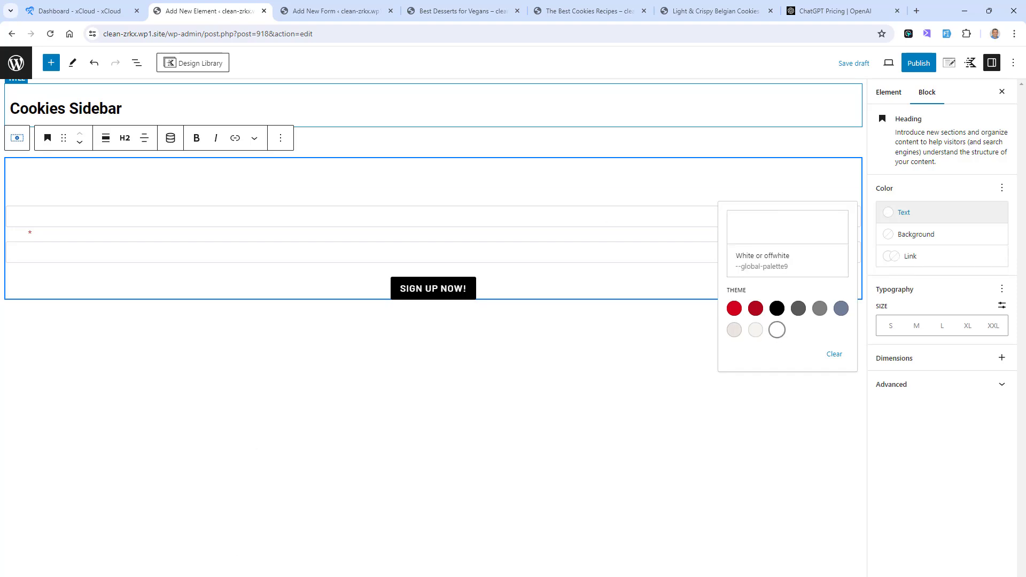
Step: Set the Row Layout's background color to the first theme palette color, bright red
left_click(60, 575)
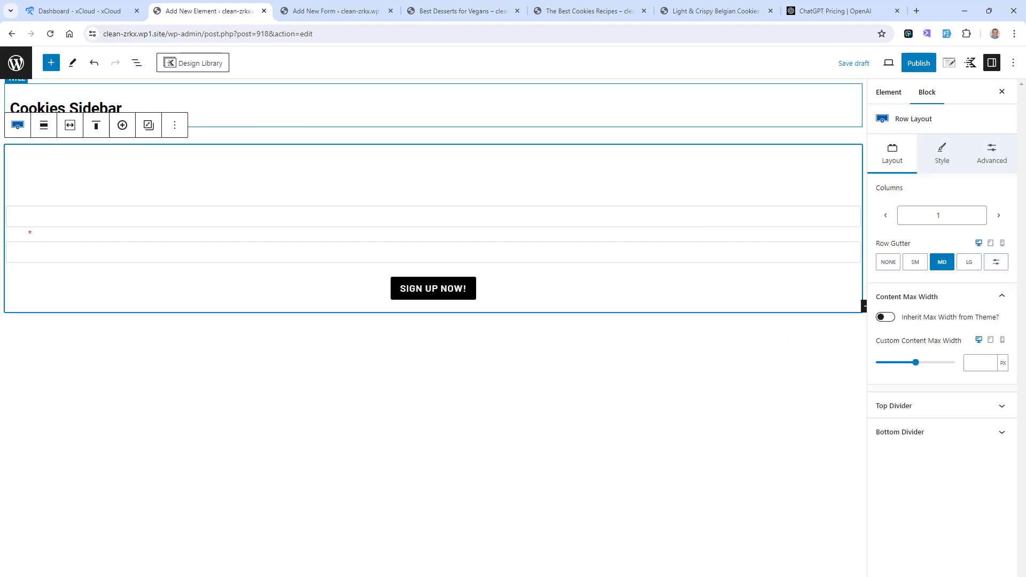
left_click(943, 159)
left_click(1003, 264)
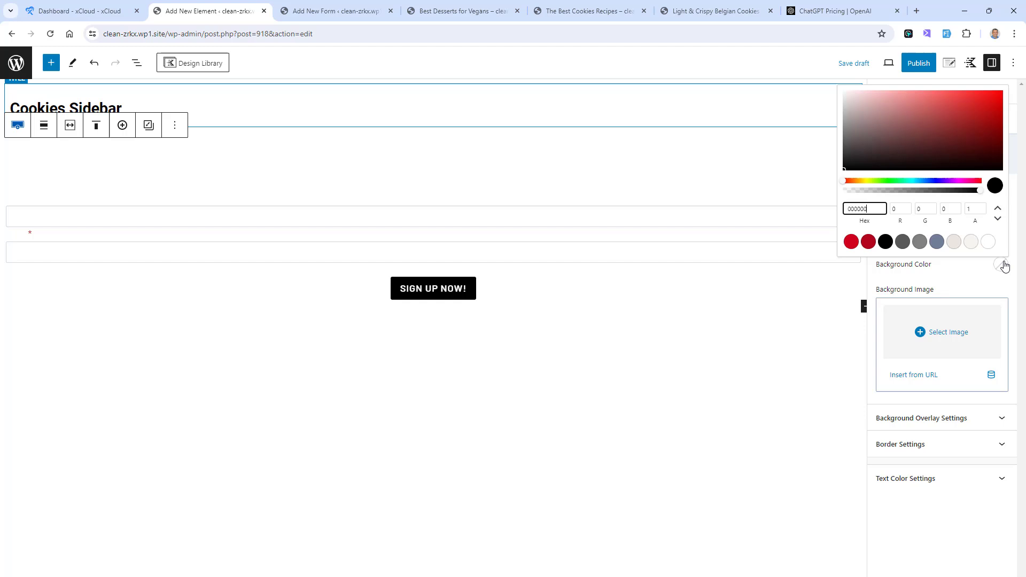
left_click(851, 242)
left_click(959, 274)
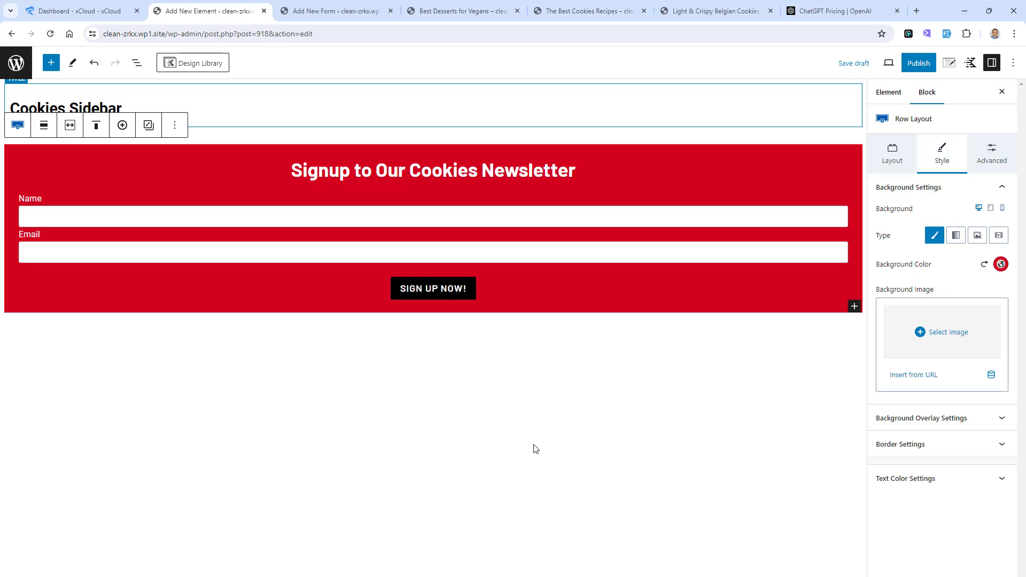
Step: Set the element's placement to Replace Sidebar
left_click(950, 64)
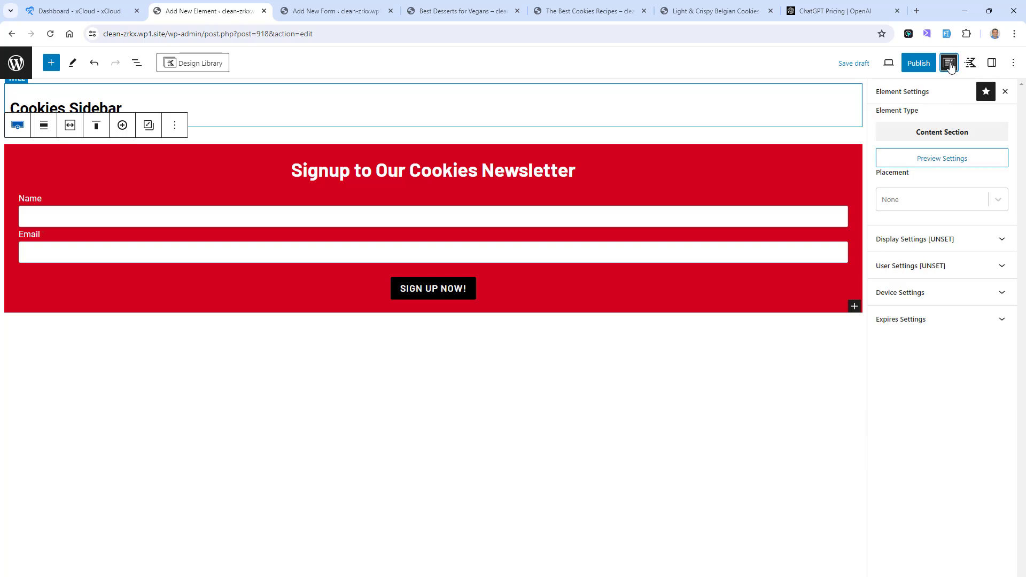
left_click(1000, 200)
scroll(975, 278, "down", 2)
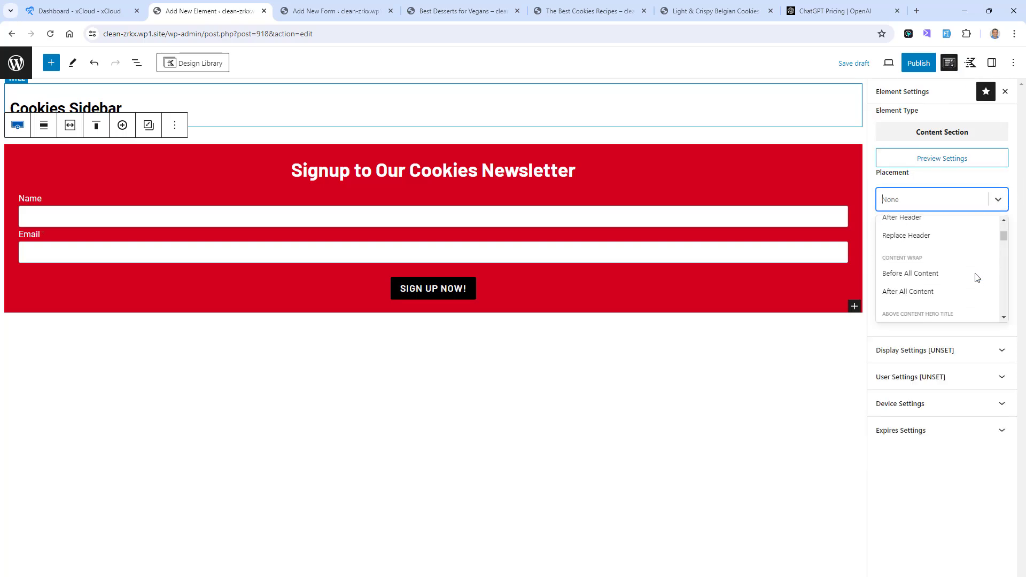
scroll(989, 243, "up", 2)
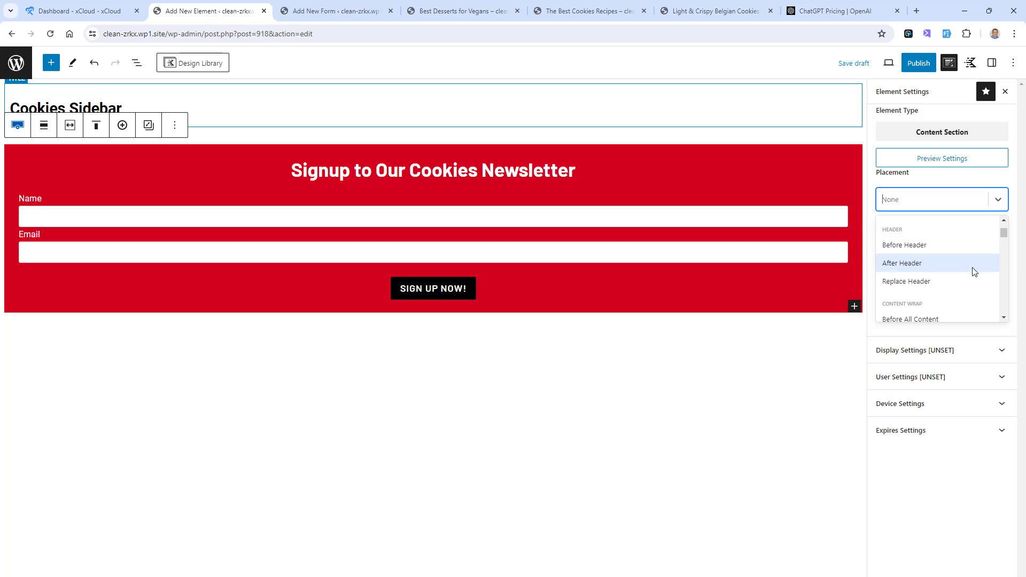
type("REPL")
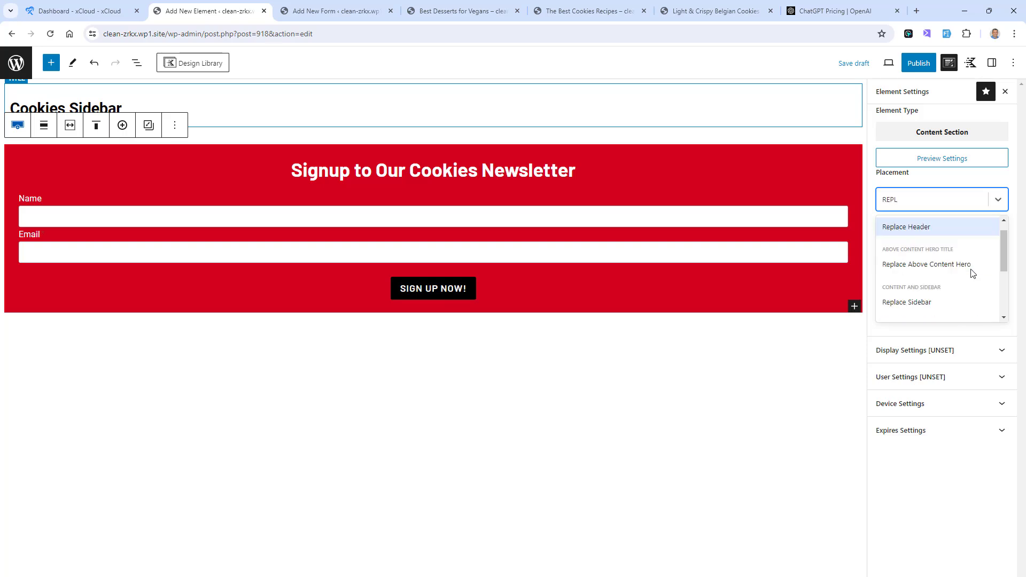
left_click(957, 300)
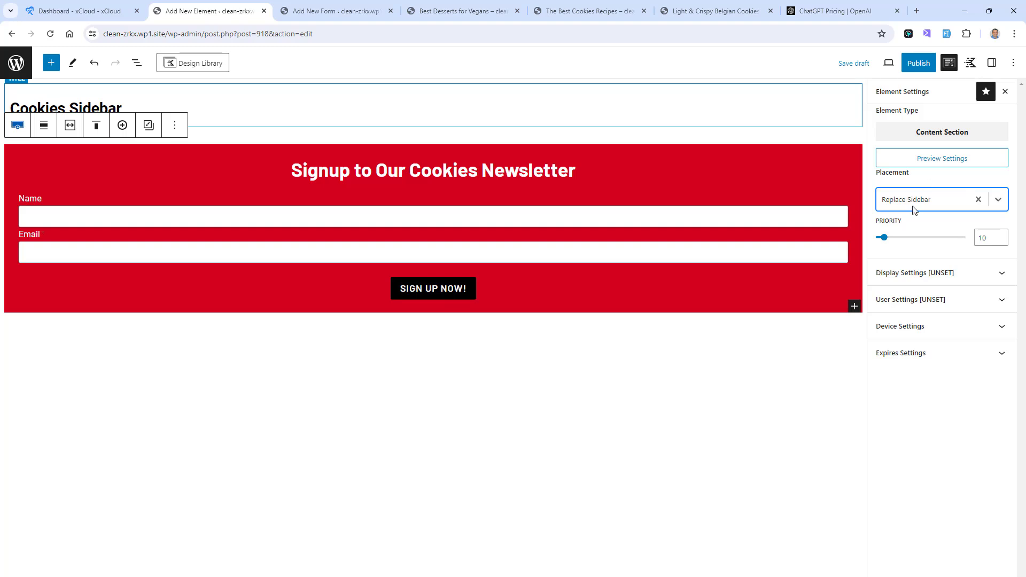
Step: Set the element to show on Single Posts, selected by Group, with the Categories taxonomy and the Cookies category
left_click(980, 273)
left_click(999, 321)
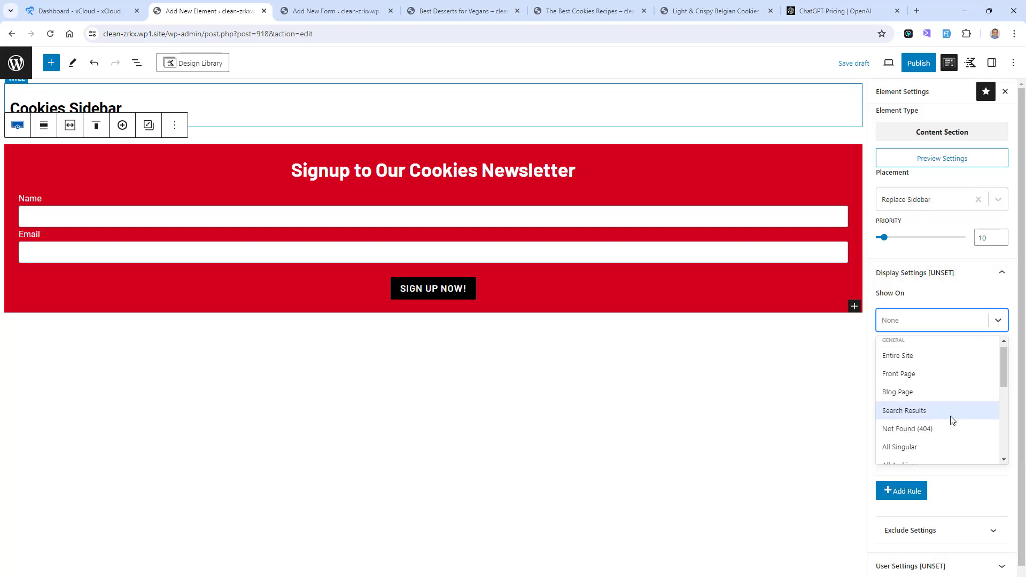
scroll(951, 419, "down", 5)
left_click(941, 407)
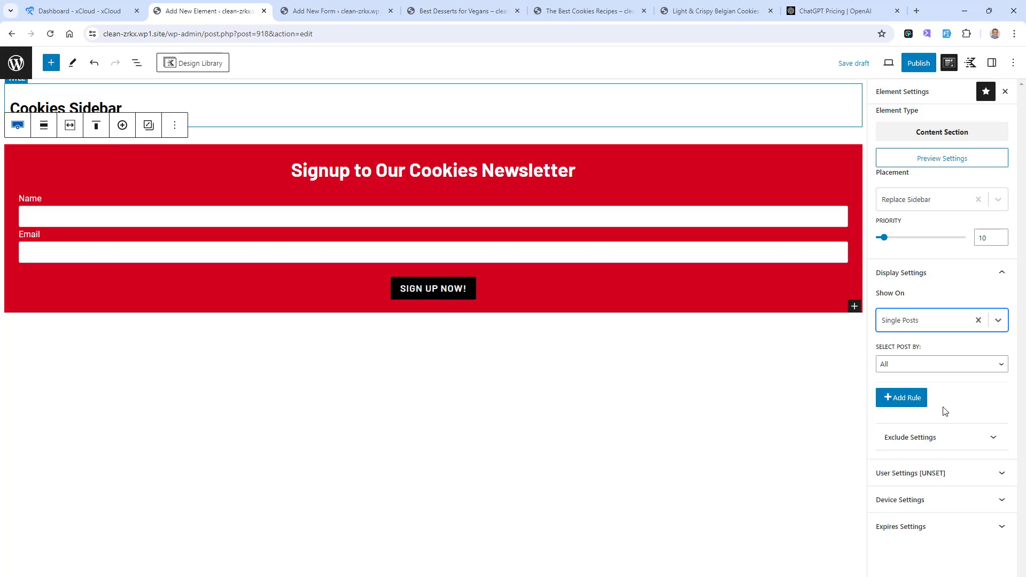
left_click(989, 367)
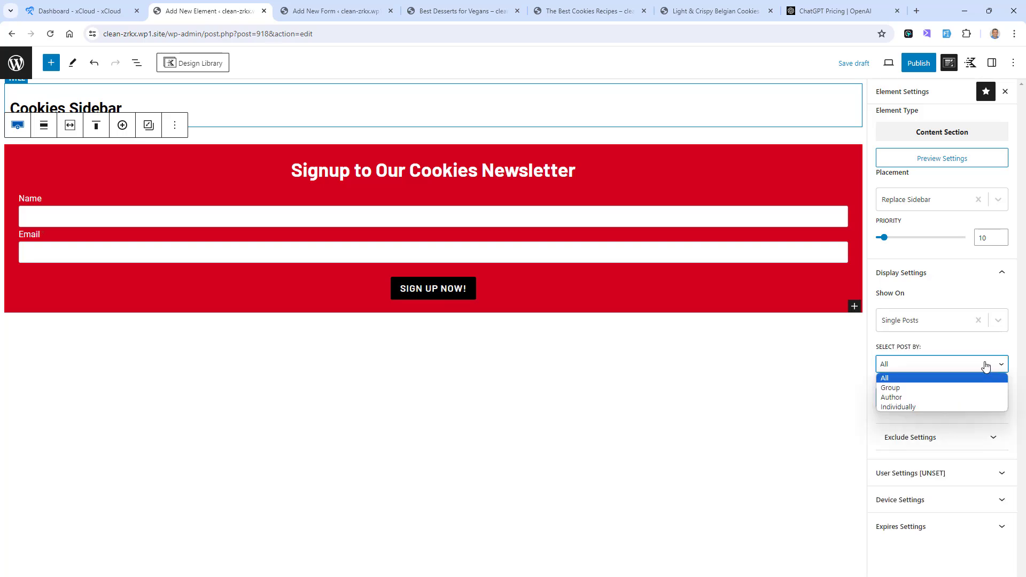
left_click(965, 392)
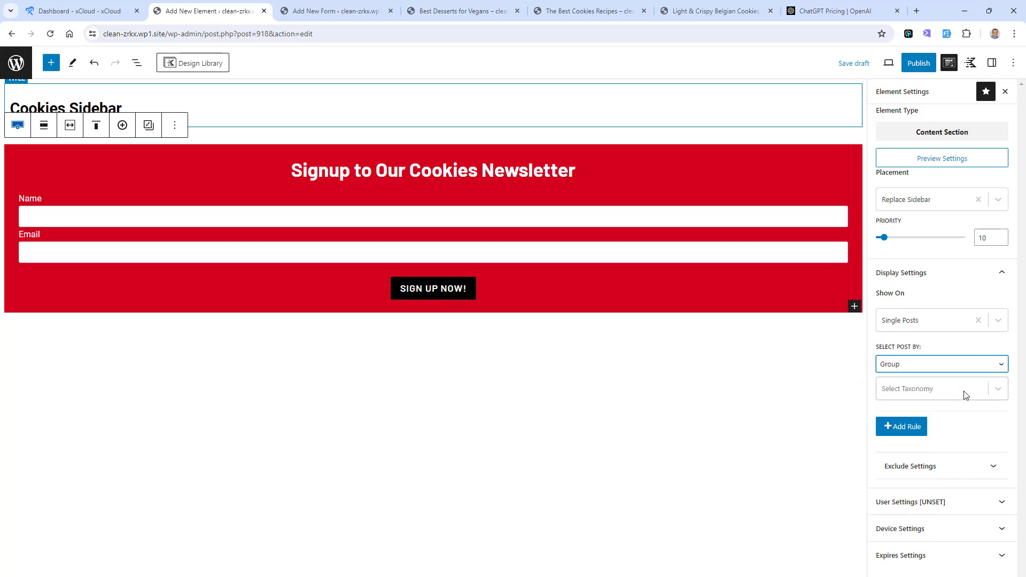
left_click(965, 394)
left_click(949, 415)
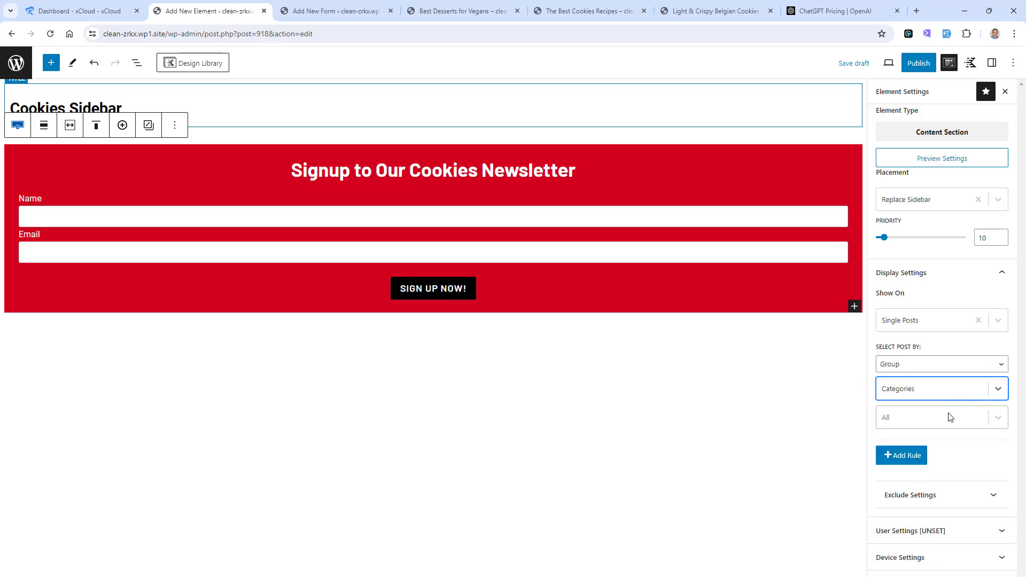
left_click(957, 423)
left_click(940, 468)
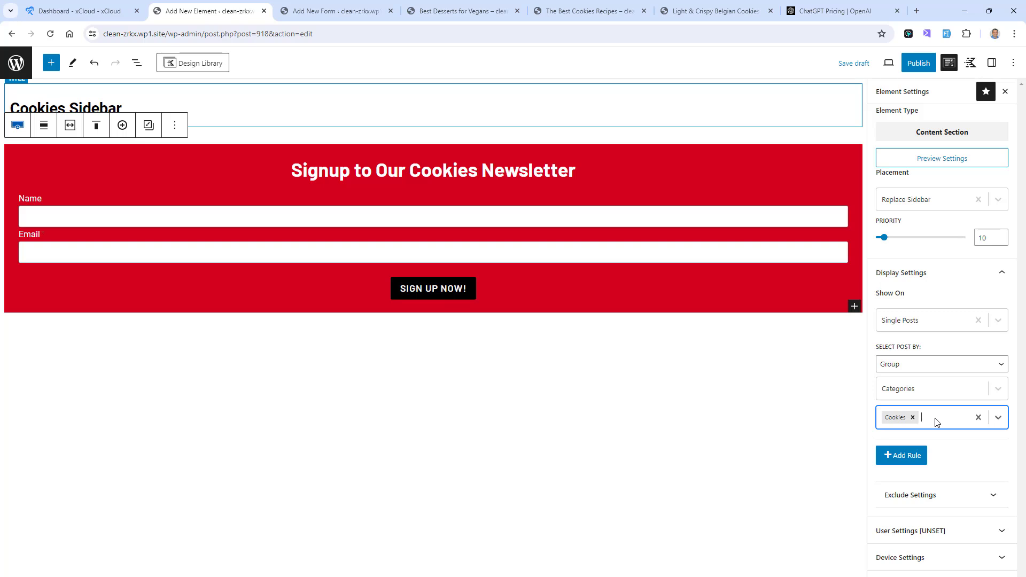
Step: Make the element visible to All Users and publish it
left_click(970, 532)
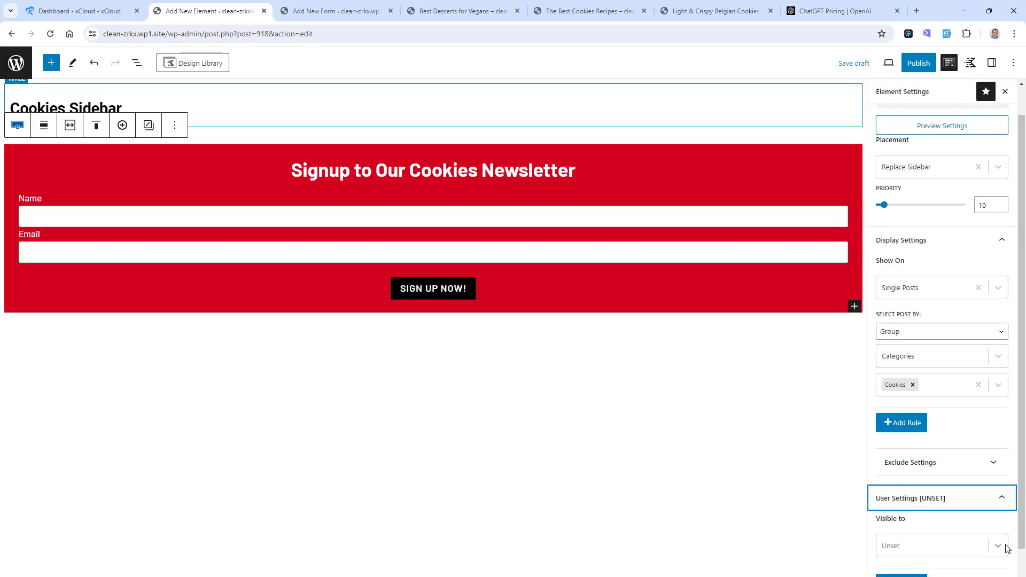
left_click(999, 546)
left_click(946, 532)
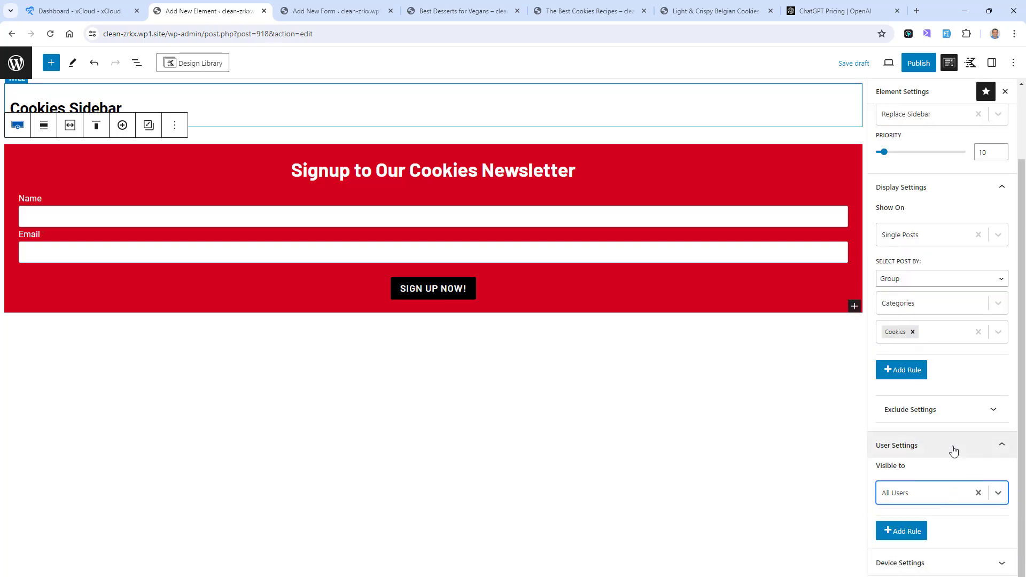
scroll(953, 451, "up", 3)
left_click(924, 69)
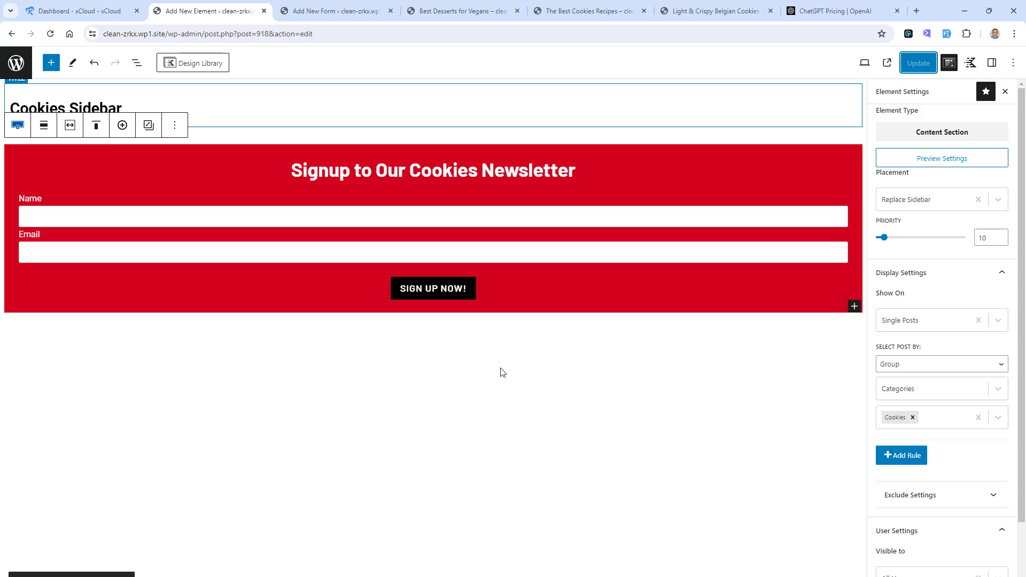
Step: Open the Best Desserts for Vegans post from the site's blog in a new browser tab and check its sidebar form
left_click(457, 9)
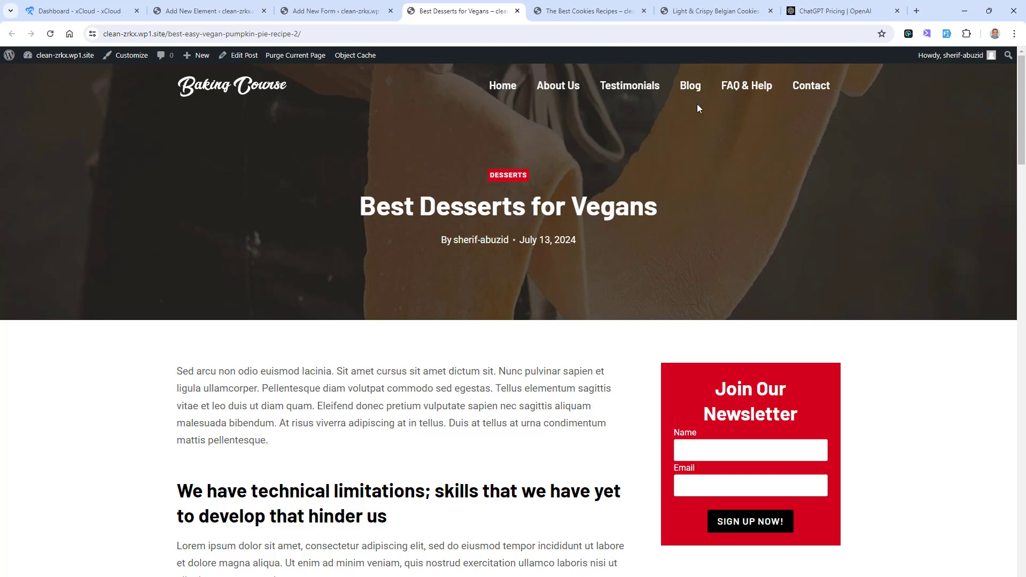
left_click(688, 88)
scroll(484, 318, "down", 4)
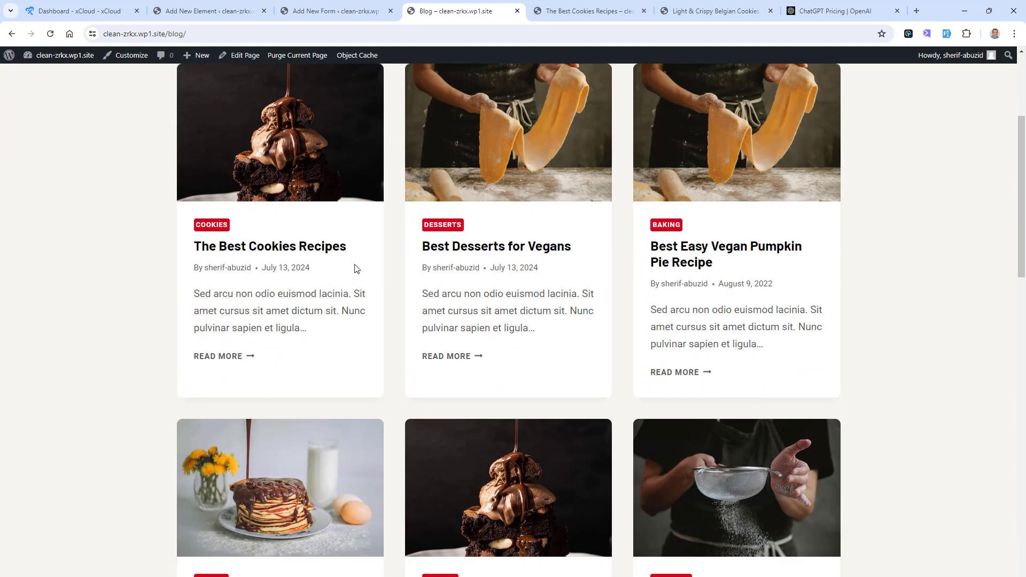
right_click(475, 247)
left_click(500, 256)
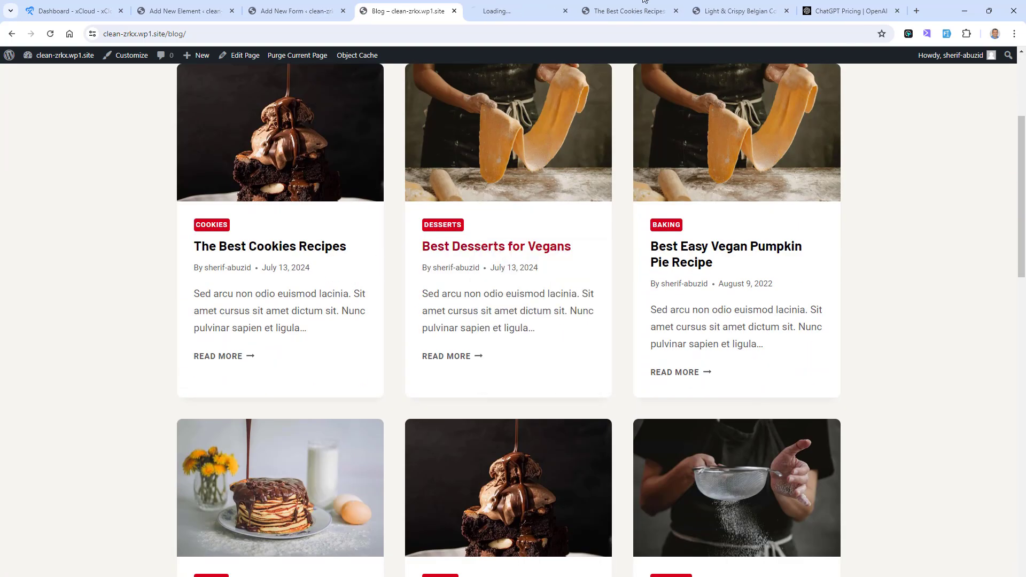
left_click(542, 5)
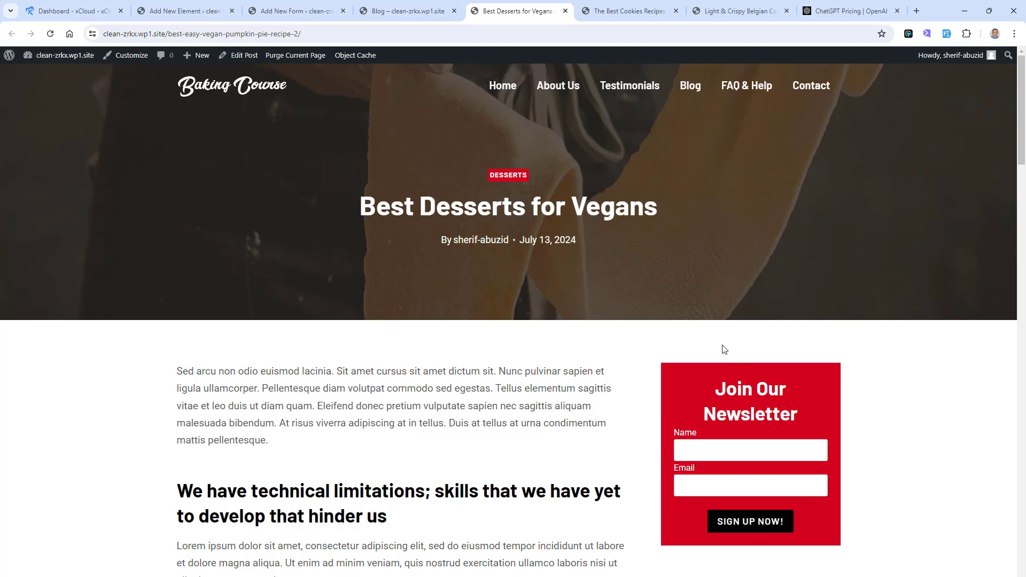
scroll(724, 349, "down", 4)
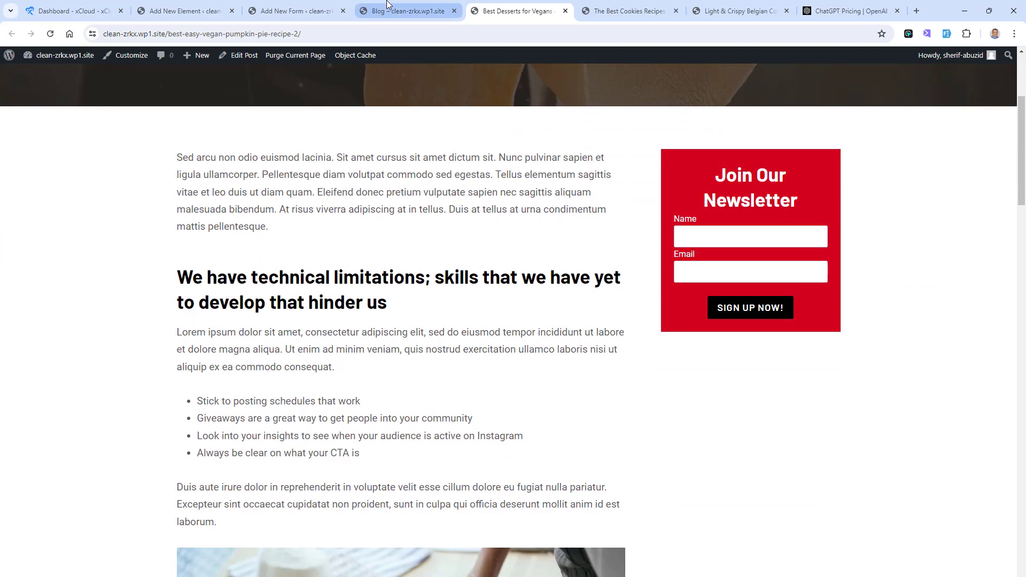
Step: Open The Best Cookies Recipes post from the blog page and check its sidebar newsletter form
left_click(402, 11)
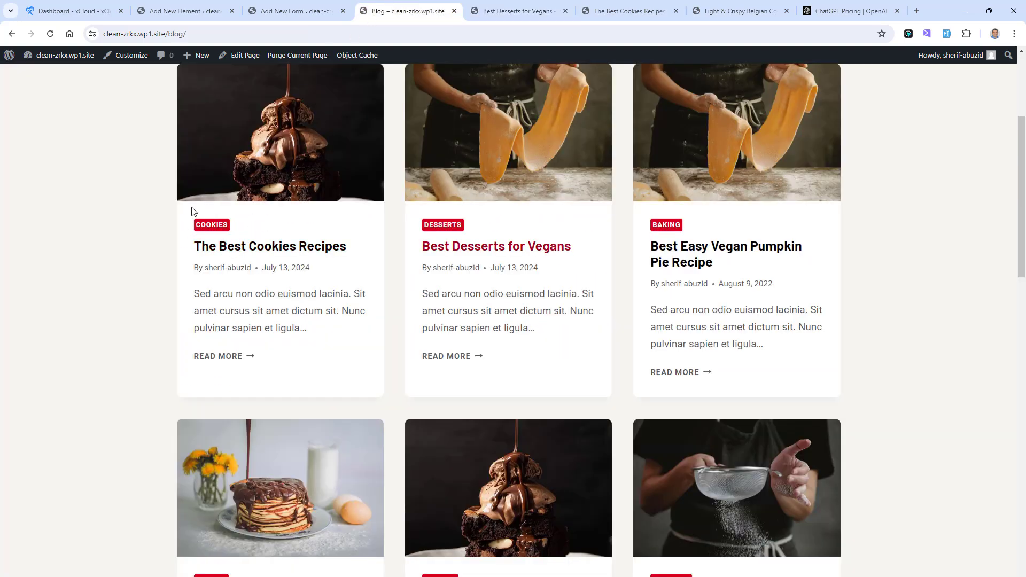
left_click(239, 251)
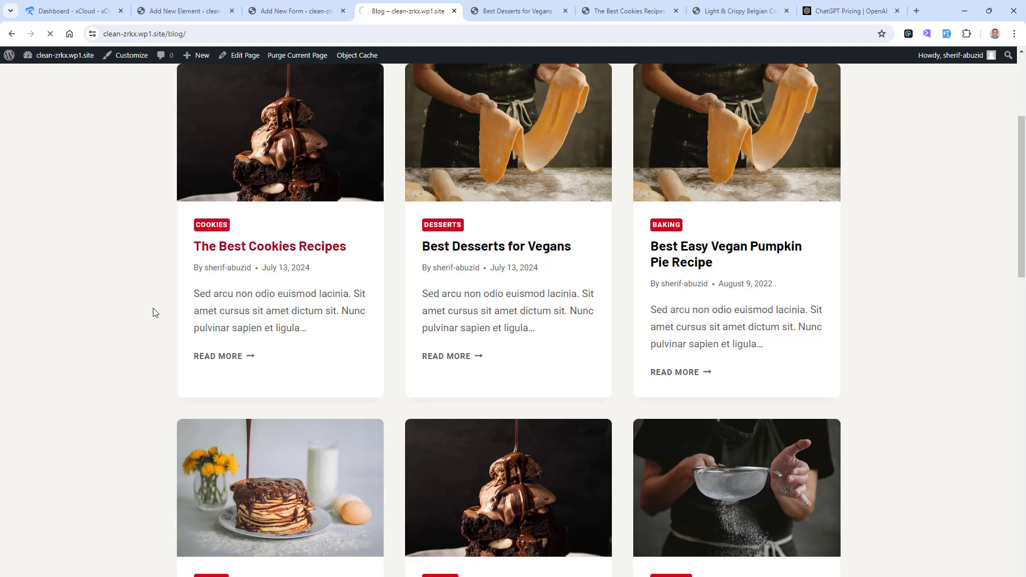
scroll(978, 332, "down", 3)
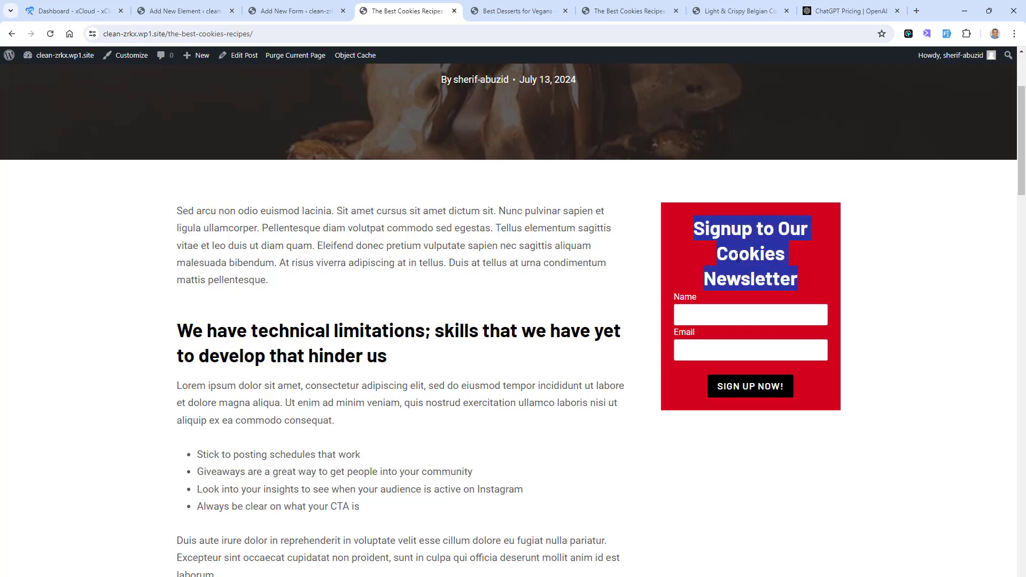
Step: Close the form editor's browser tab, then set the Cookies Sidebar element's newsletter heading to size L and update the element
left_click(270, 10)
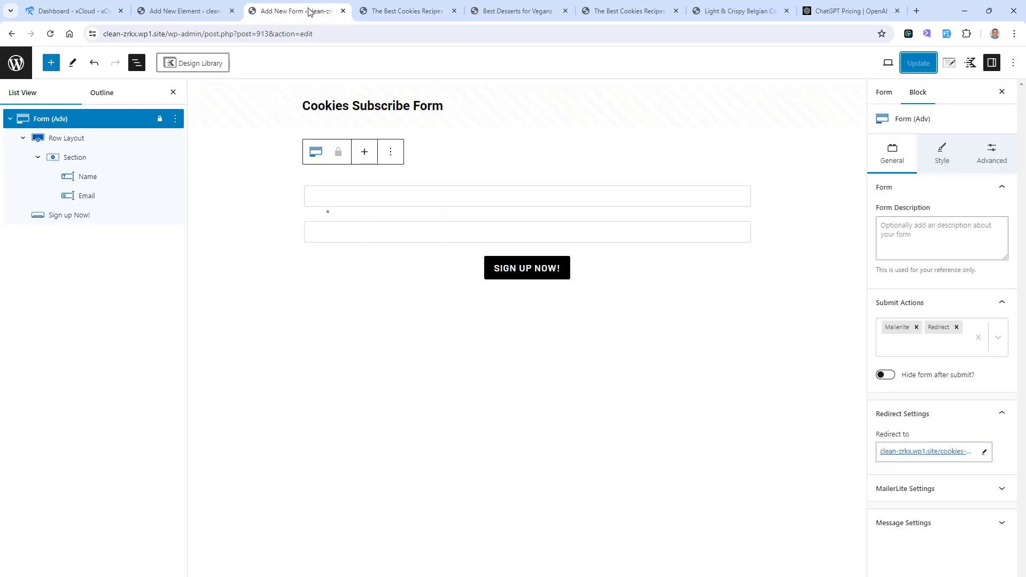
left_click(343, 11)
left_click(184, 11)
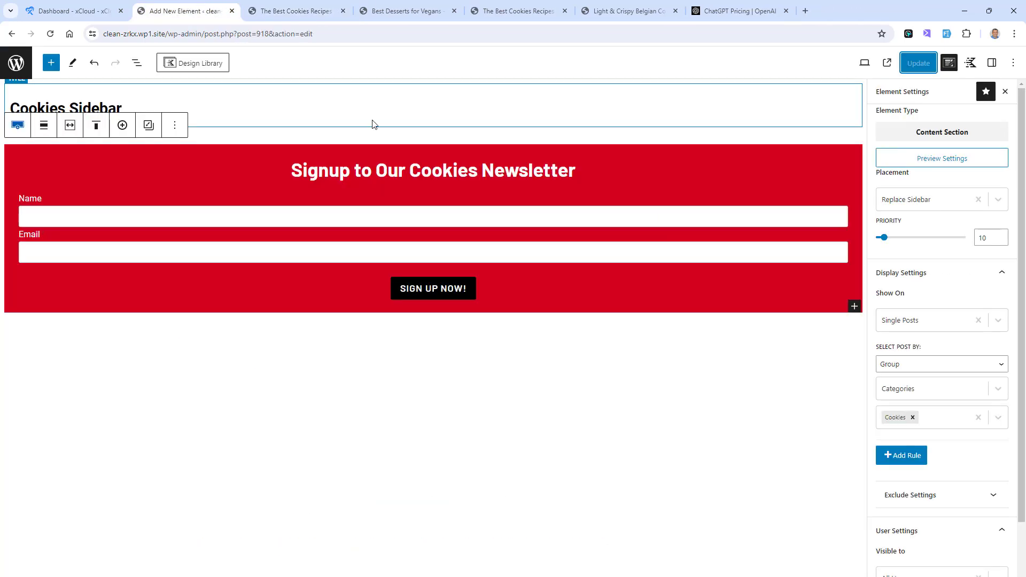
left_click(443, 169)
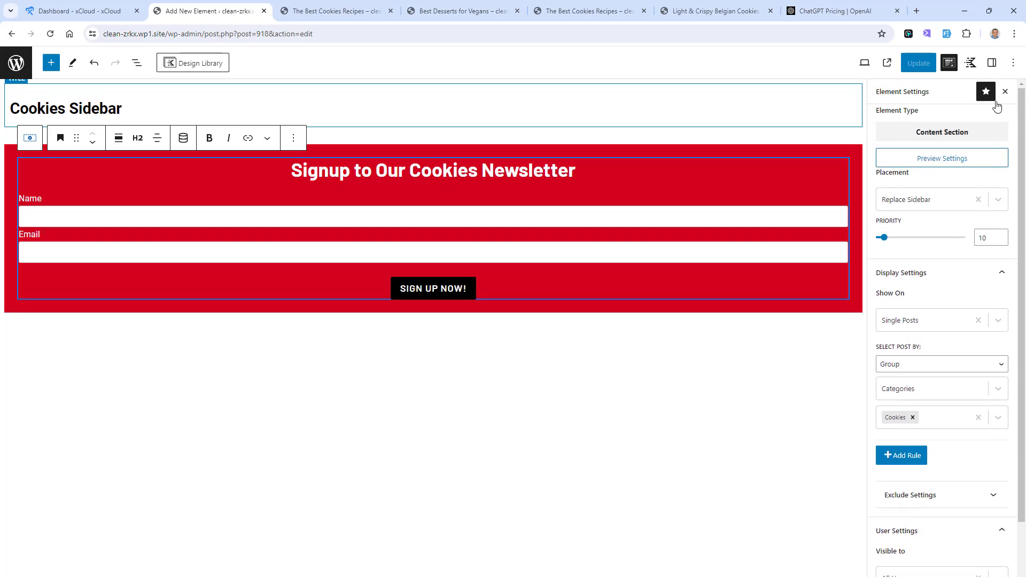
left_click(992, 63)
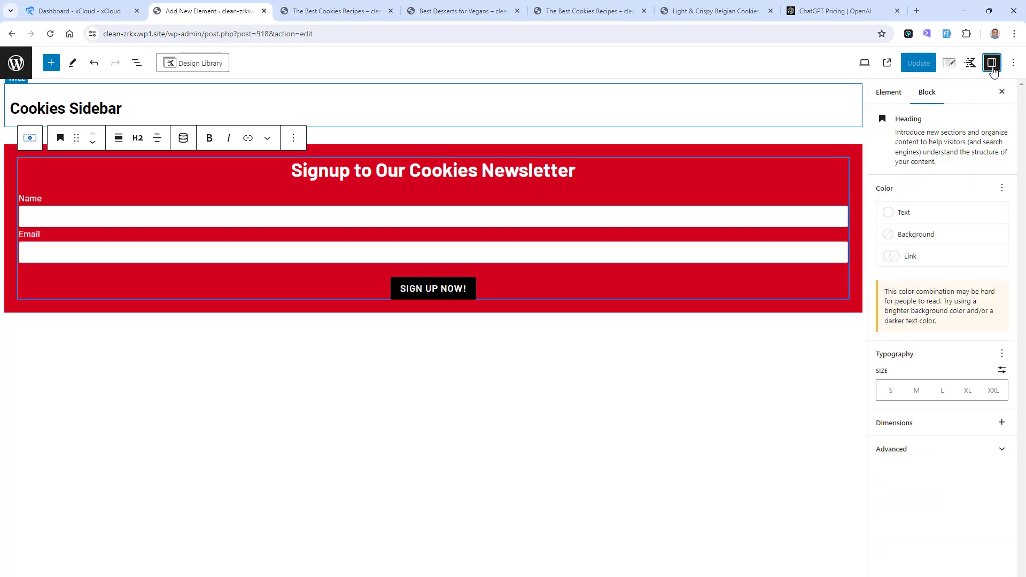
left_click(942, 391)
left_click(923, 65)
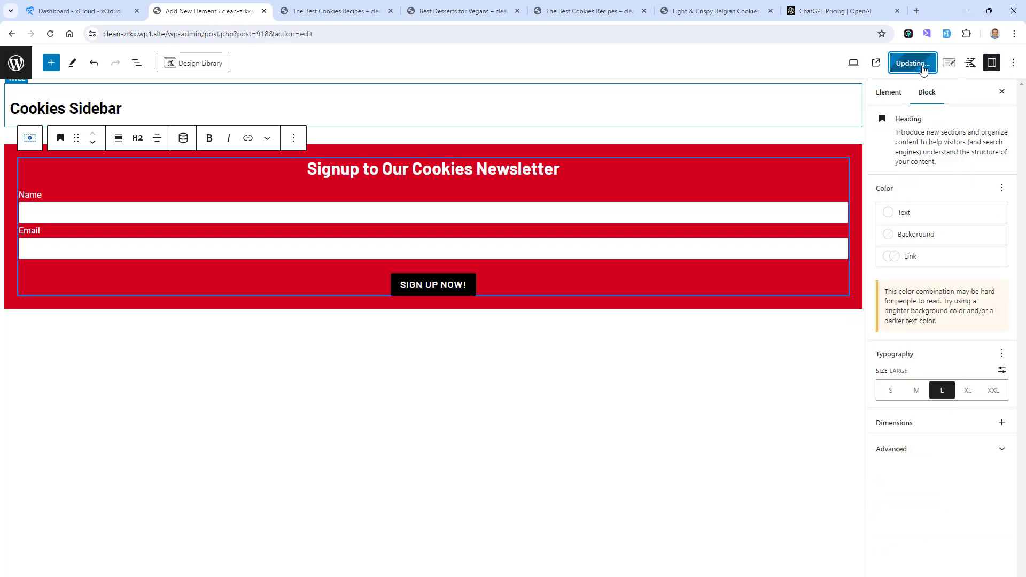
Step: Reload The Best Cookies Recipes post and submit its sidebar newsletter form with a dummy name and email address
left_click(519, 3)
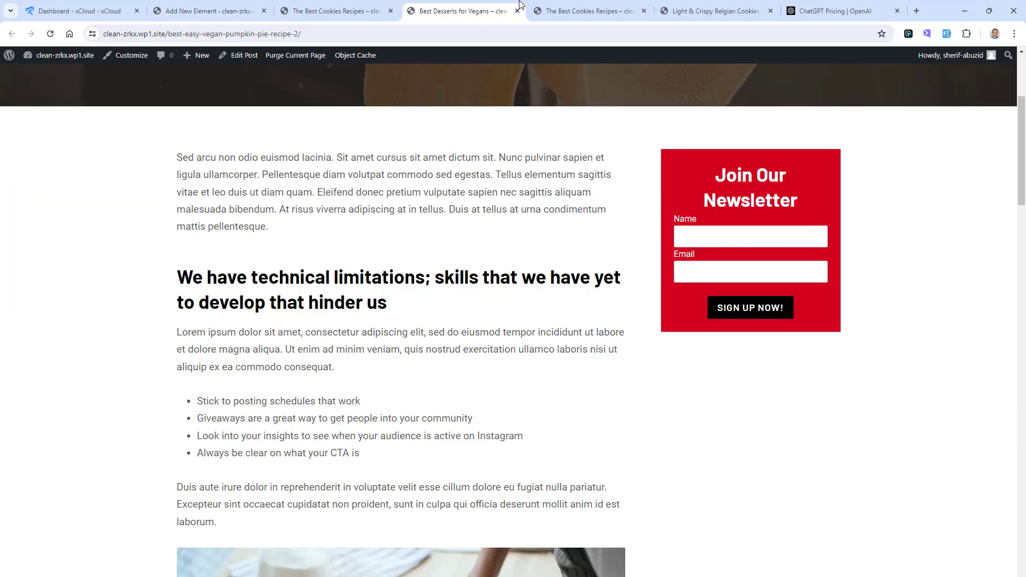
left_click(582, 7)
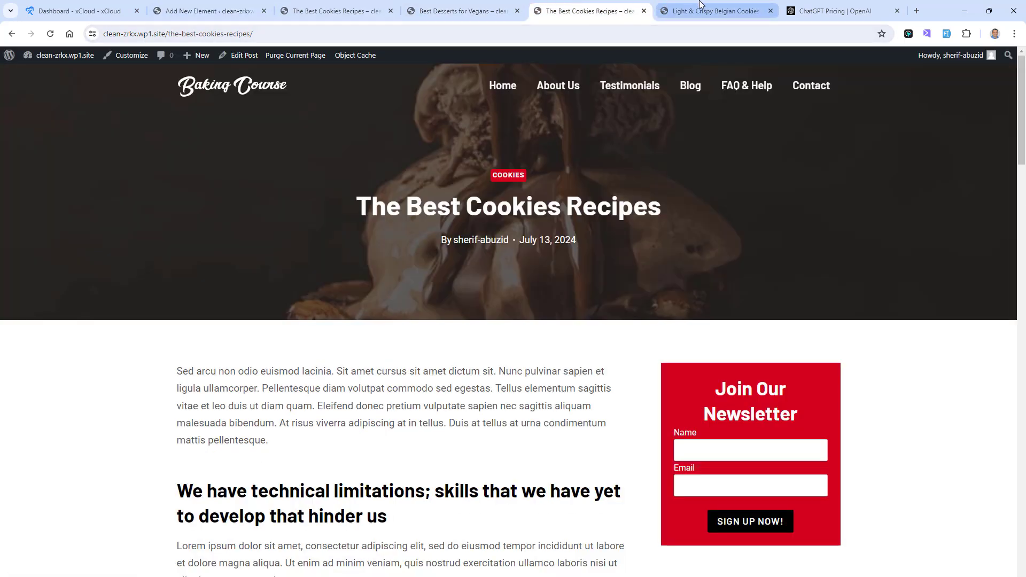
left_click(700, 6)
left_click(451, 5)
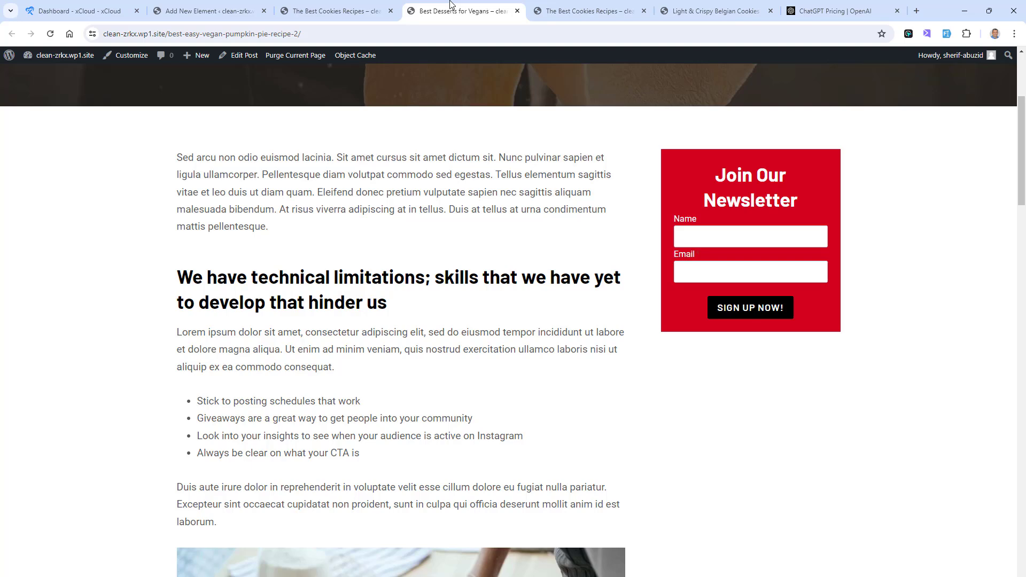
left_click(363, 10)
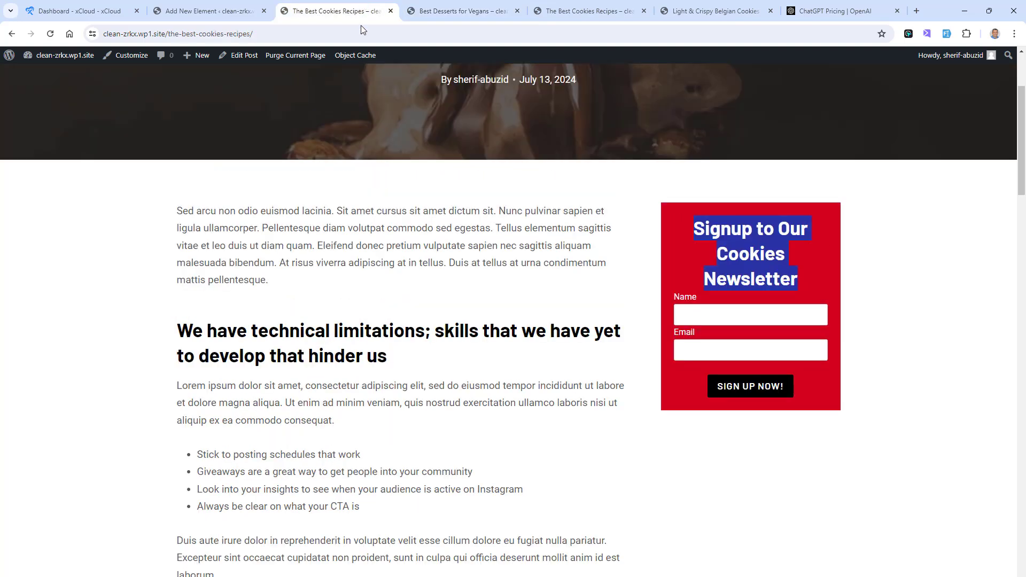
left_click(50, 34)
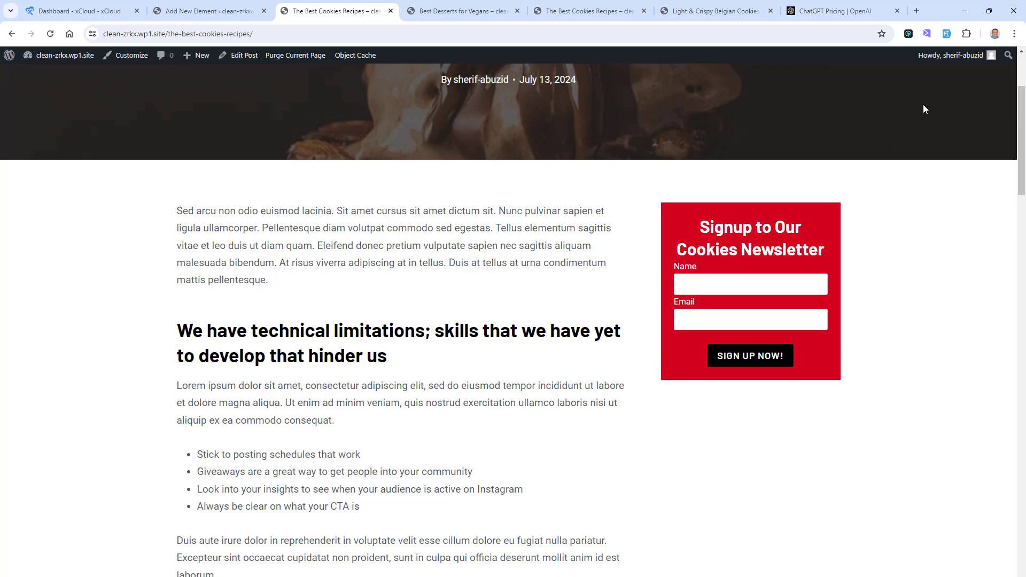
left_click(947, 33)
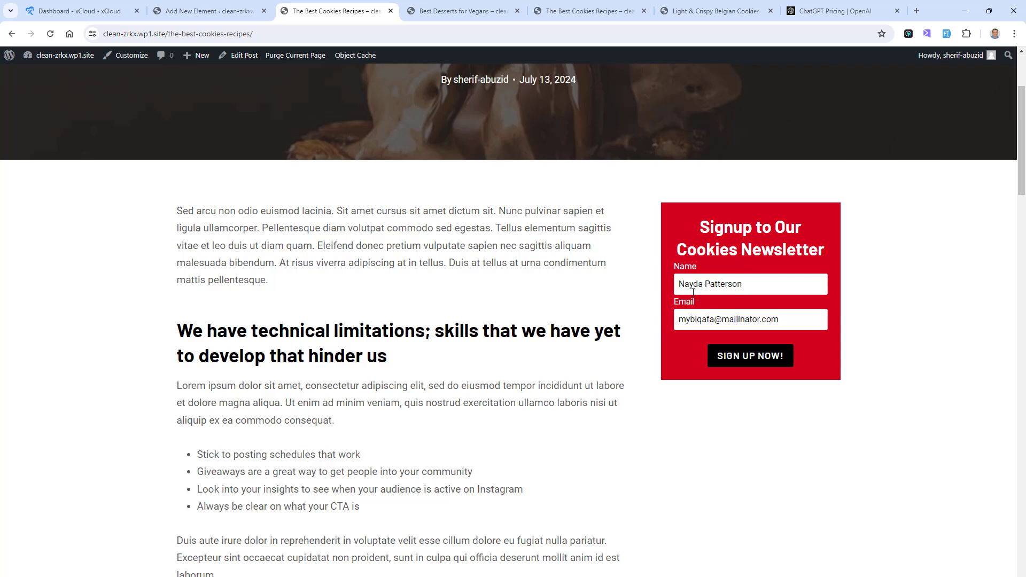
left_click(761, 359)
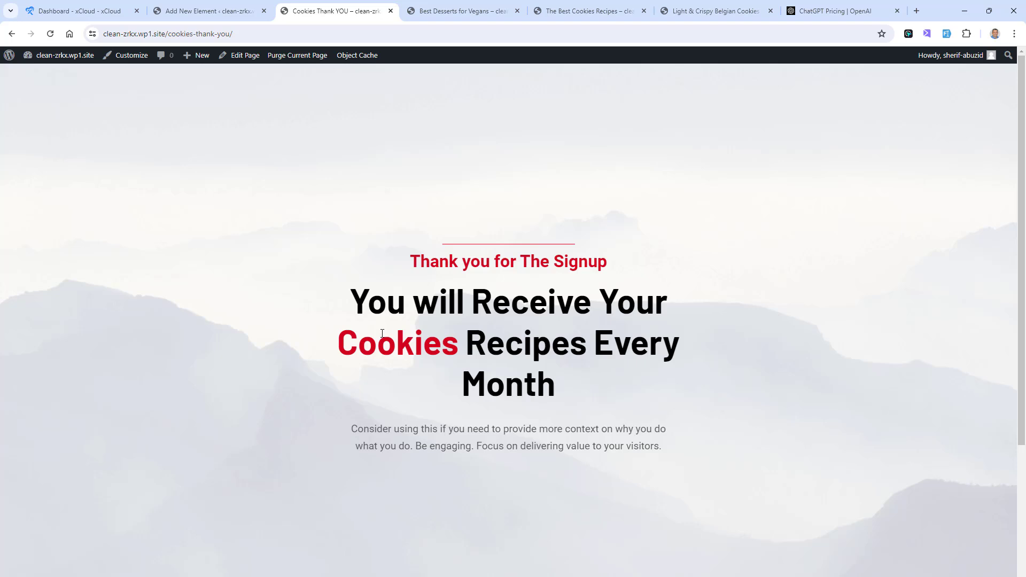
Step: Open the MailerLite subscribers dashboard, examine the Cookies Subscribers group for the new signup, and return to the Cookies Thank YOU page
left_click(916, 11)
type("MAILER")
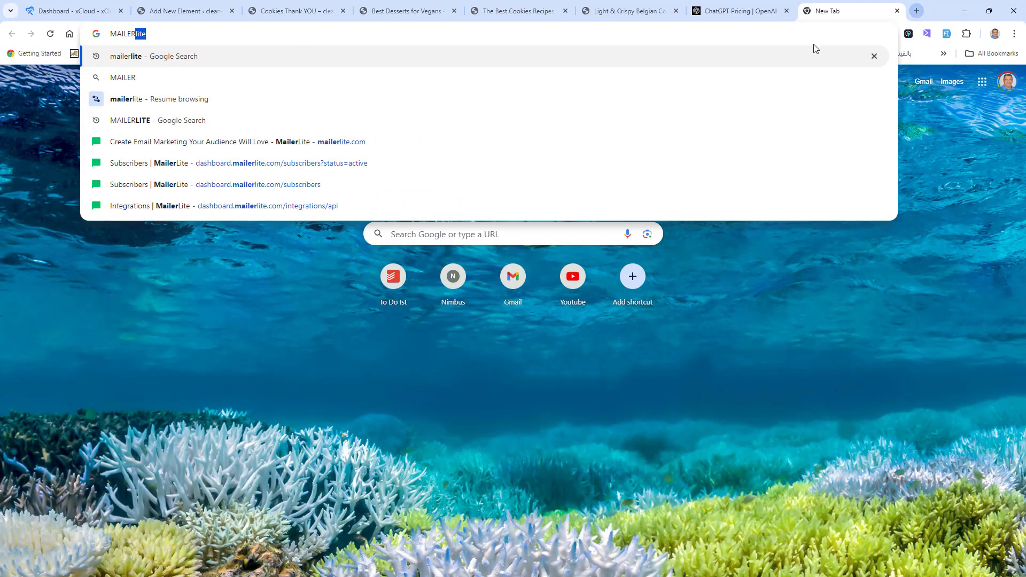
left_click(487, 143)
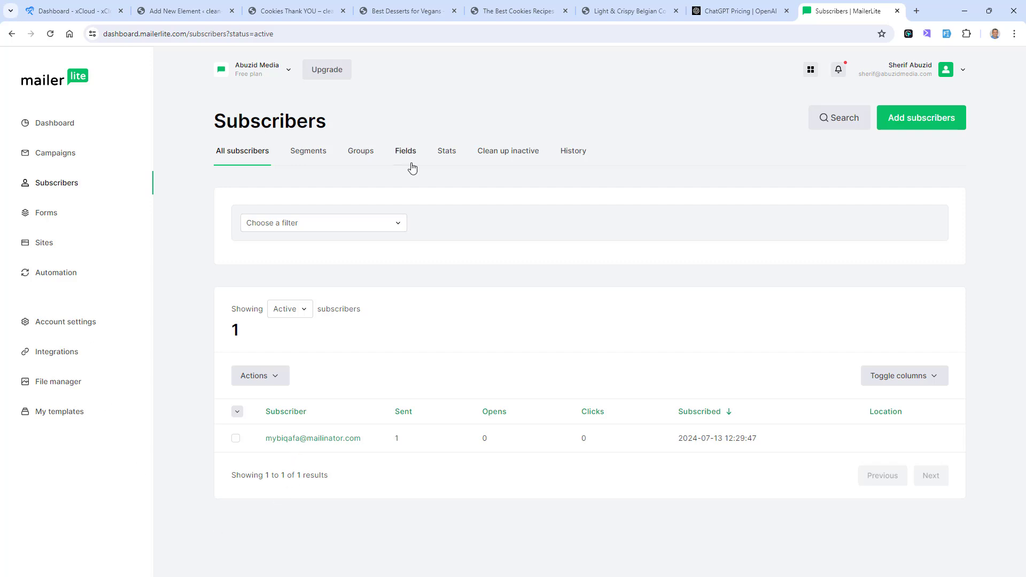
left_click(360, 155)
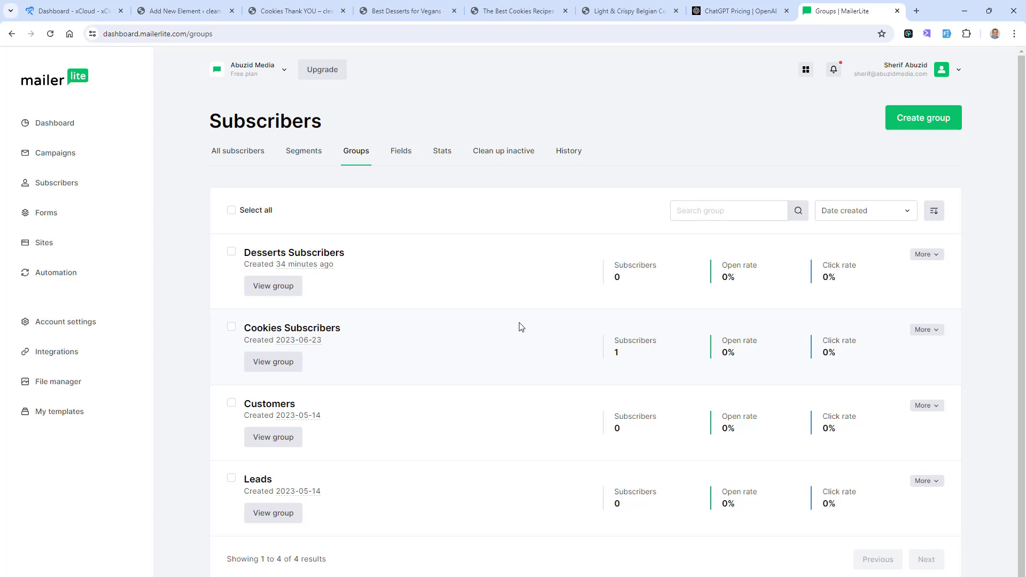
left_click(259, 368)
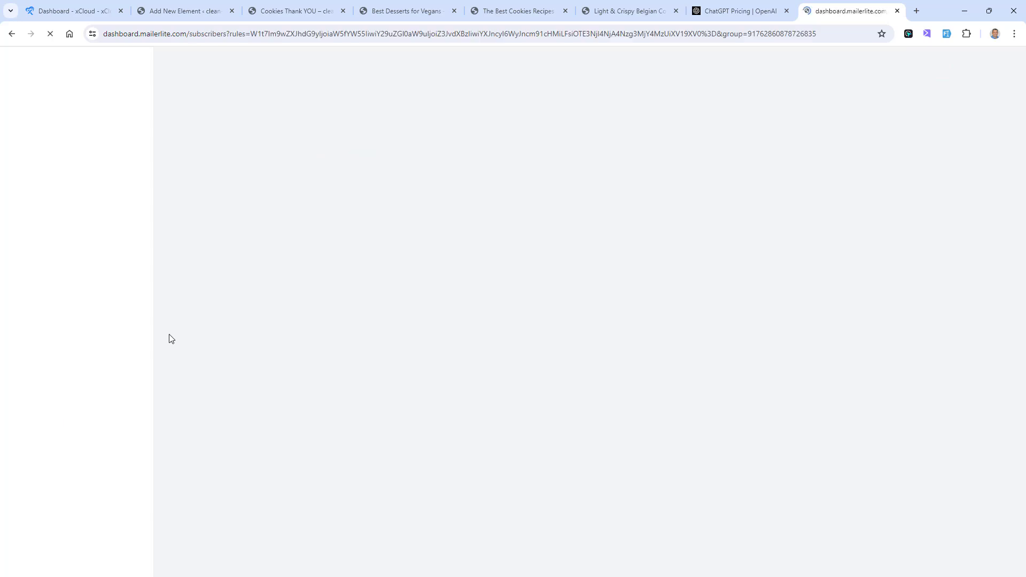
scroll(449, 460, "down", 1)
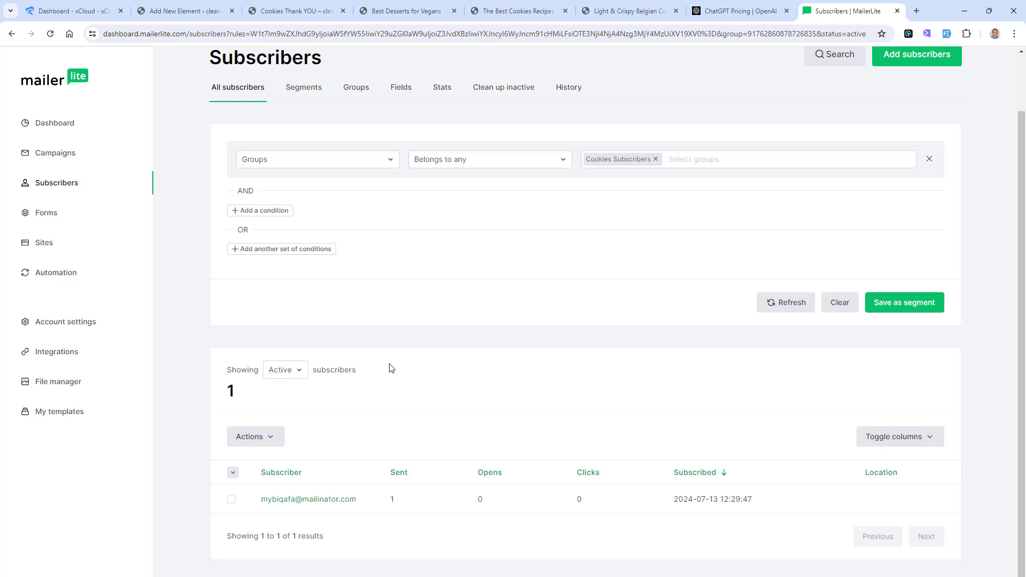
left_click(286, 11)
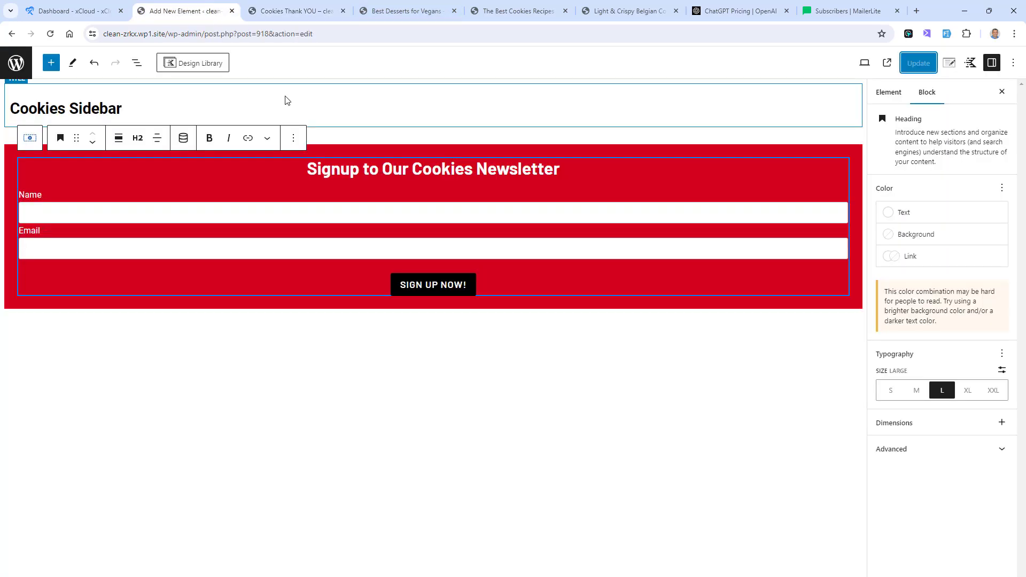
Step: Set the category in the Cookies Sidebar element's single-posts display rule to Desserts only, after viewing the Best Desserts for Vegans post's current sidebar
left_click(213, 9)
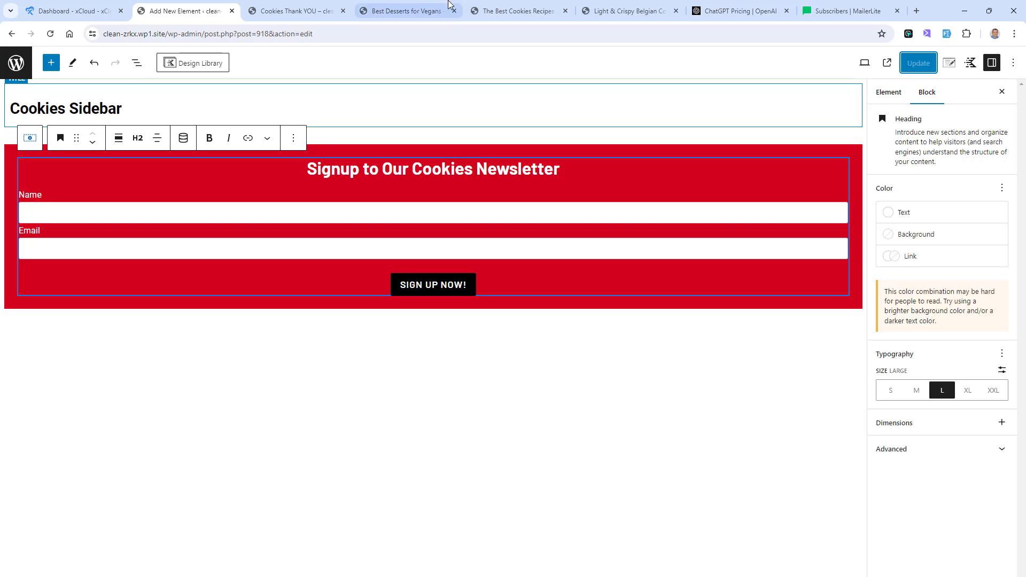
left_click(409, 10)
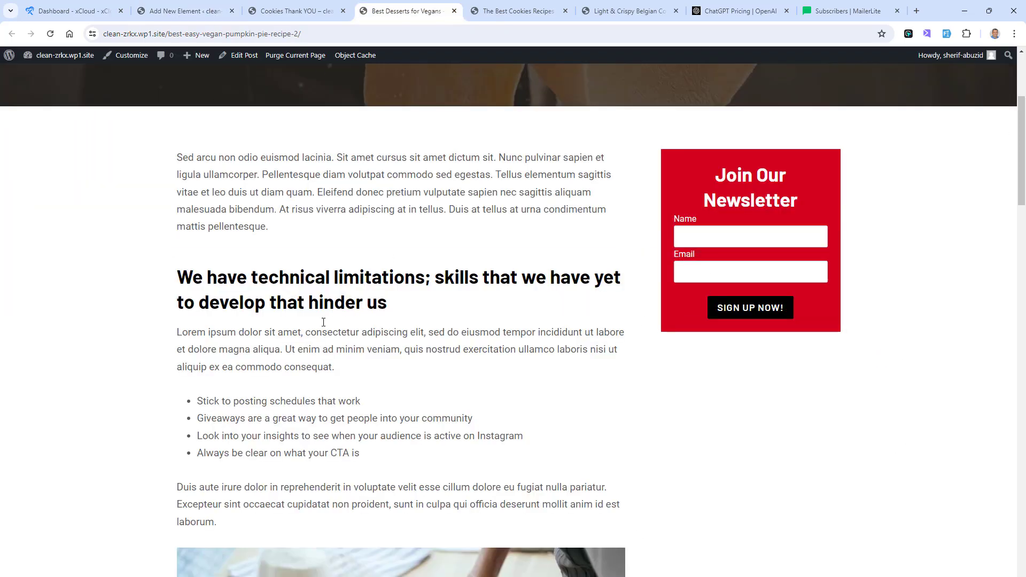
left_click(188, 10)
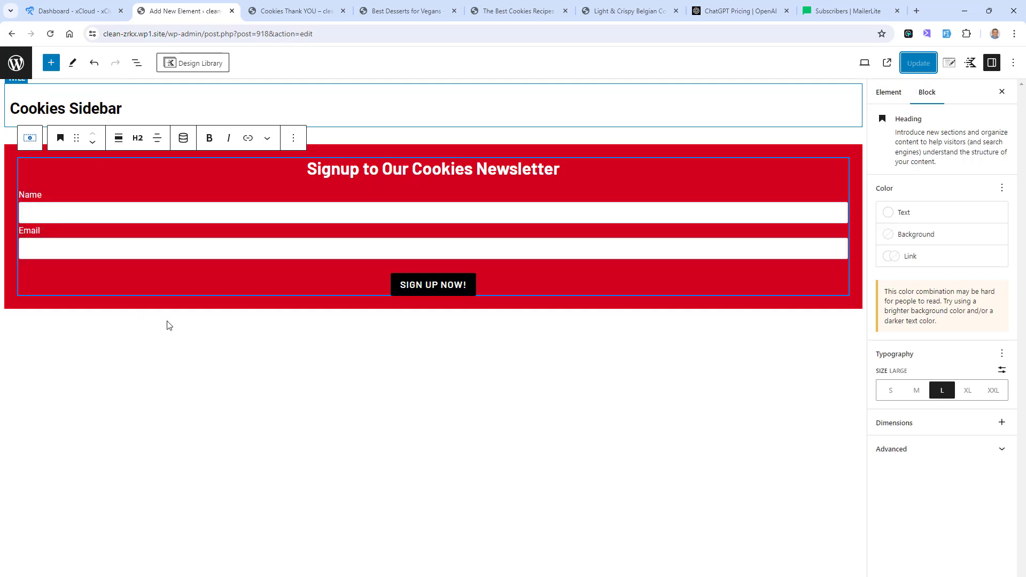
left_click(950, 62)
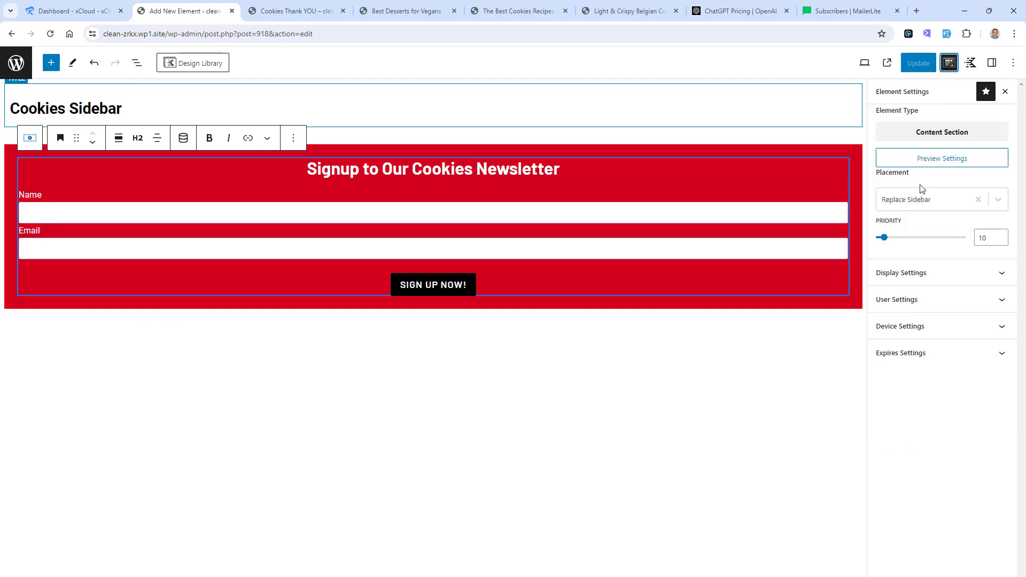
left_click(916, 276)
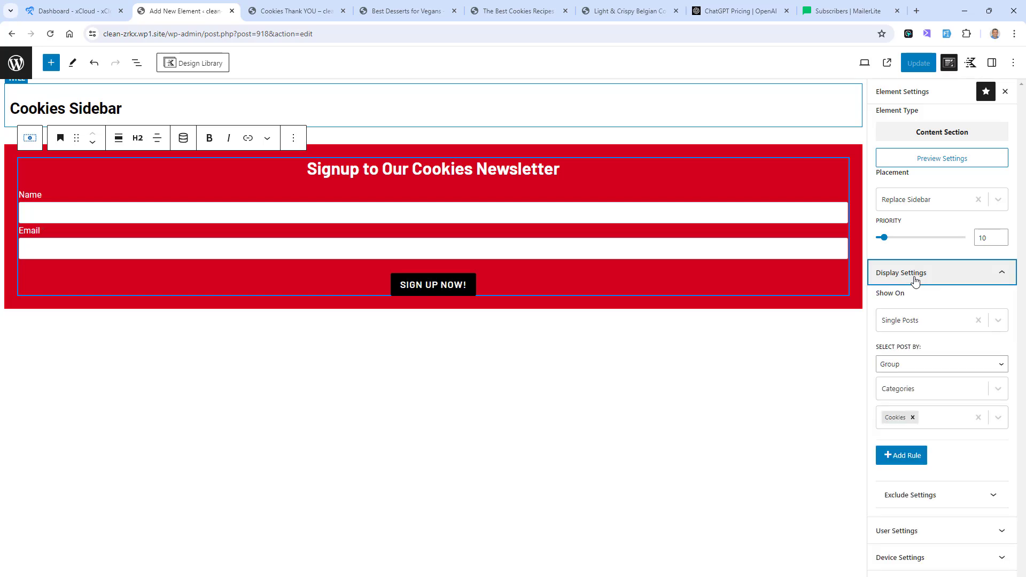
left_click(913, 417)
left_click(936, 426)
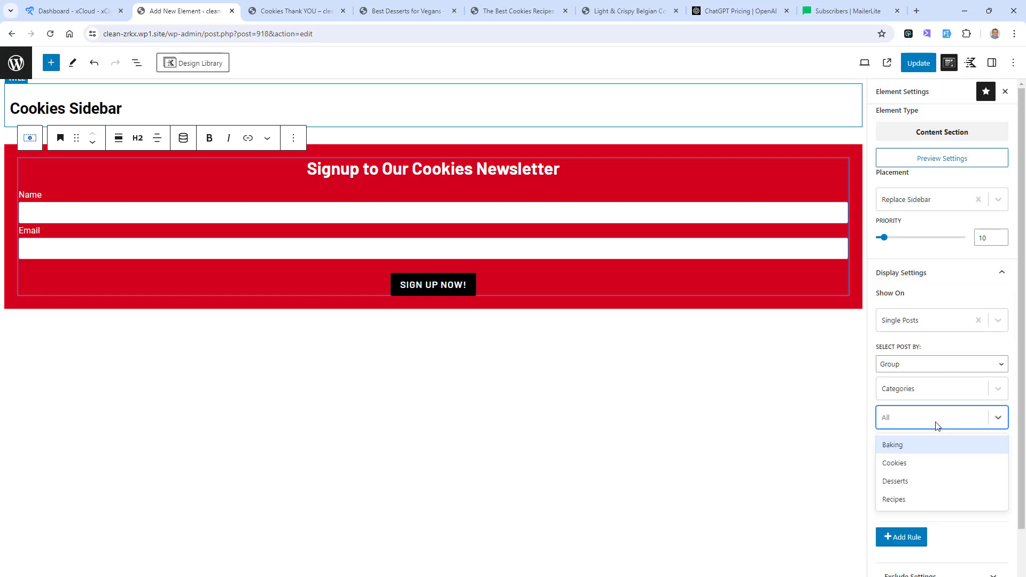
left_click(932, 481)
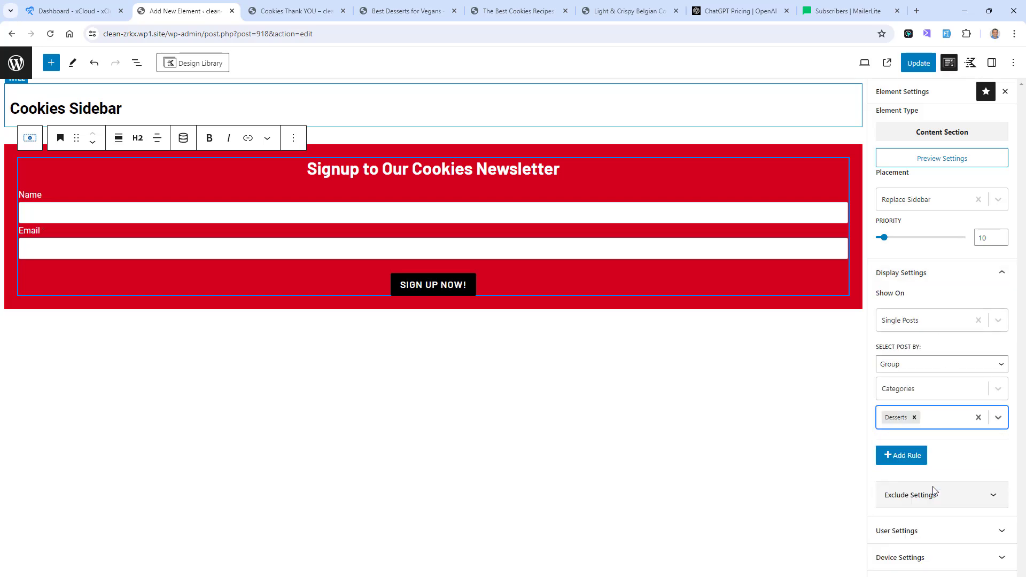
Step: Change the element's newsletter heading to "Signup to Our Desserts Newsletter" and update the element
double_click(434, 167)
type("d")
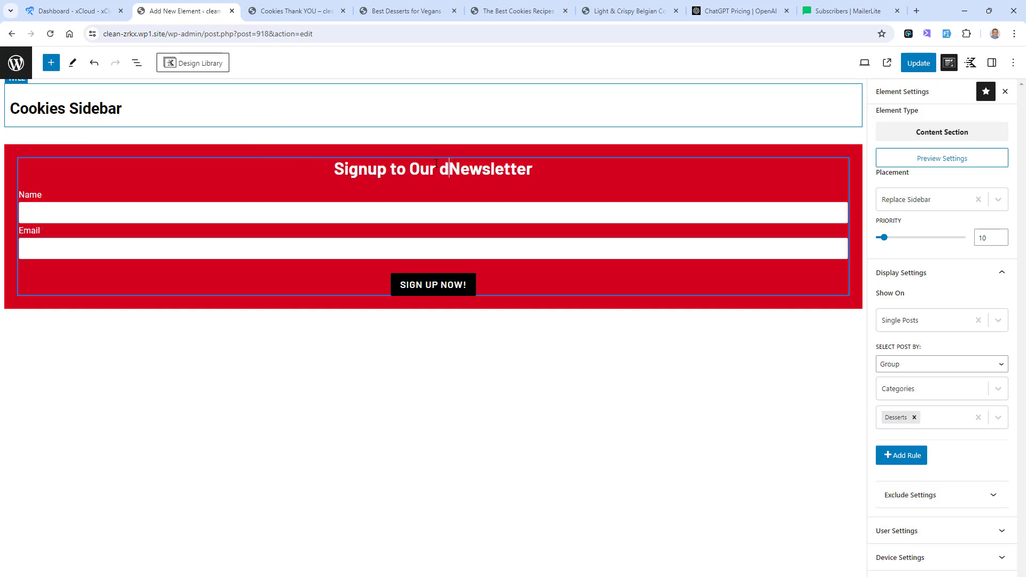
type("ES")
key("BackSpace")
key("BackSpace")
key("BackSpace")
type("Dess")
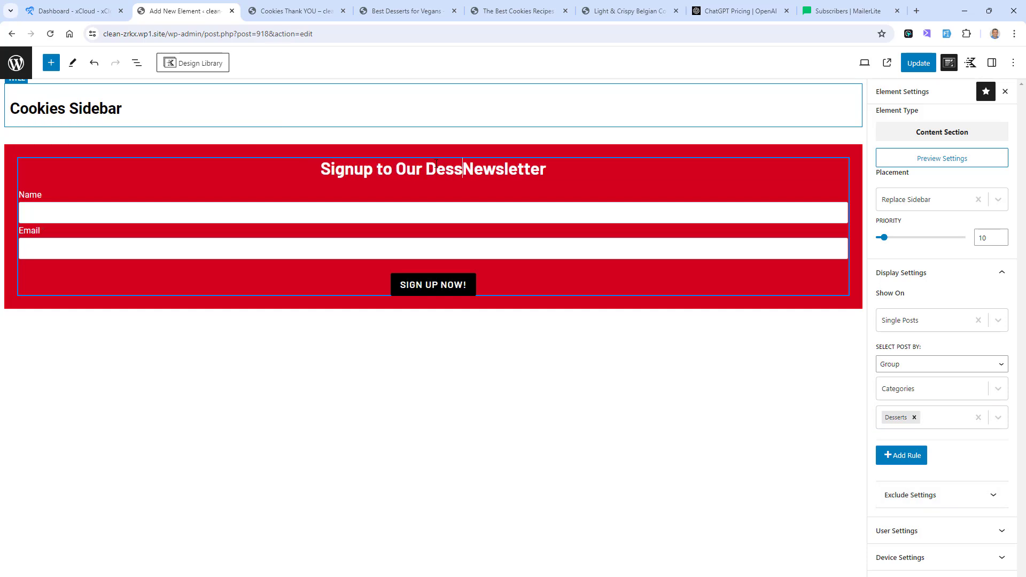
type("erts")
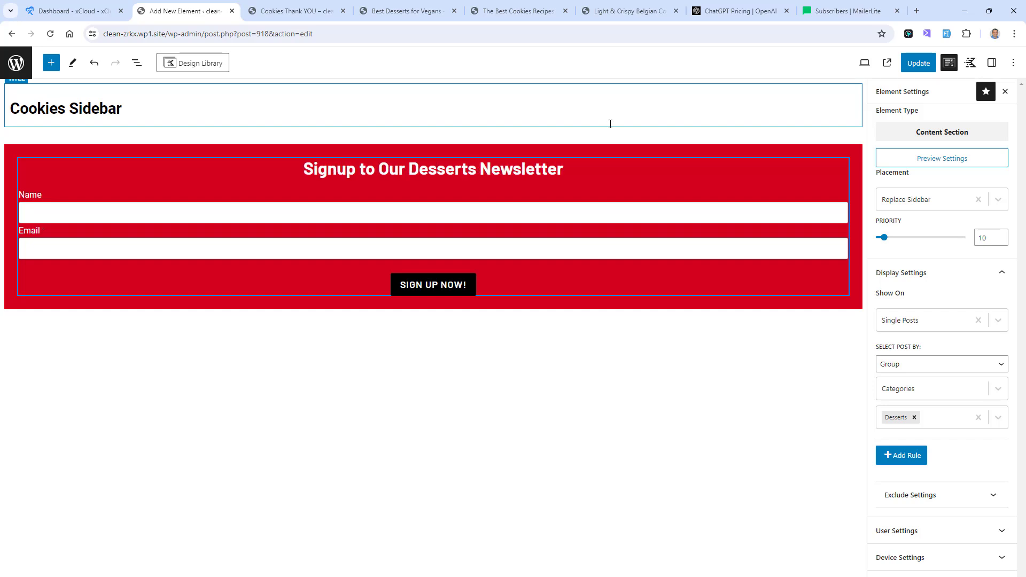
left_click(919, 63)
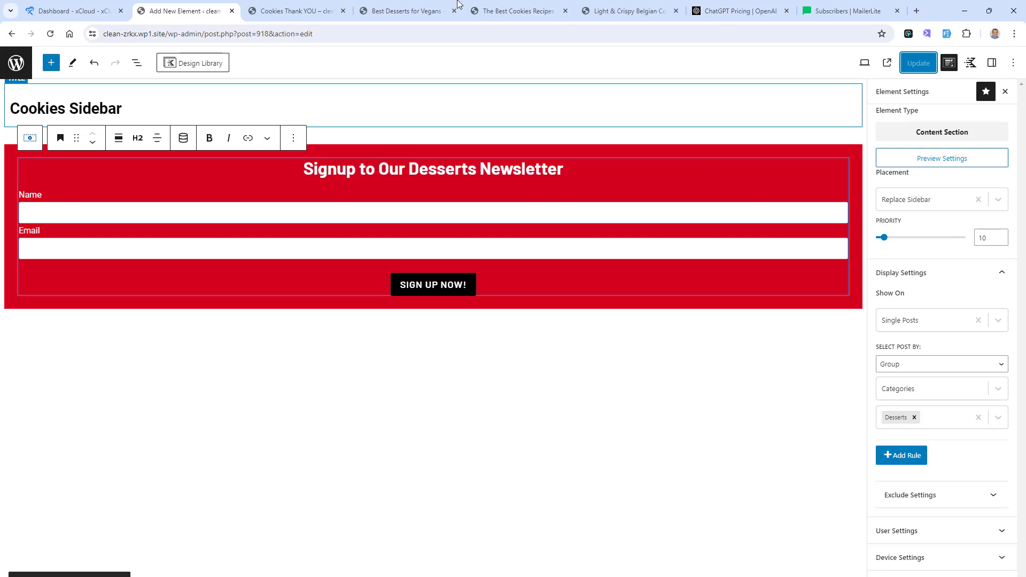
Step: Reload the Best Desserts for Vegans post to check its sidebar form, and leave the element editor for the Elements list before returning to the post
left_click(381, 5)
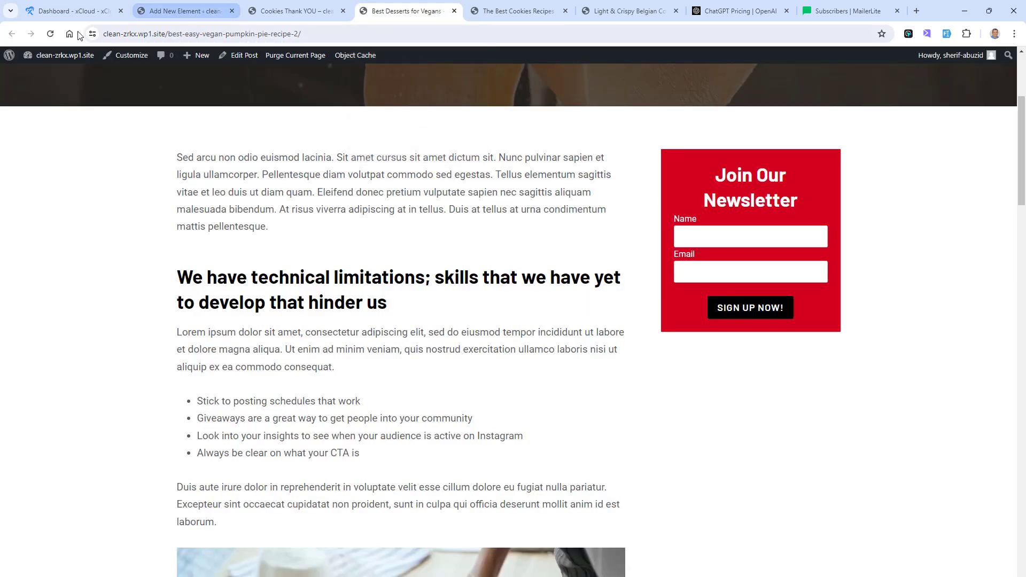
left_click(49, 34)
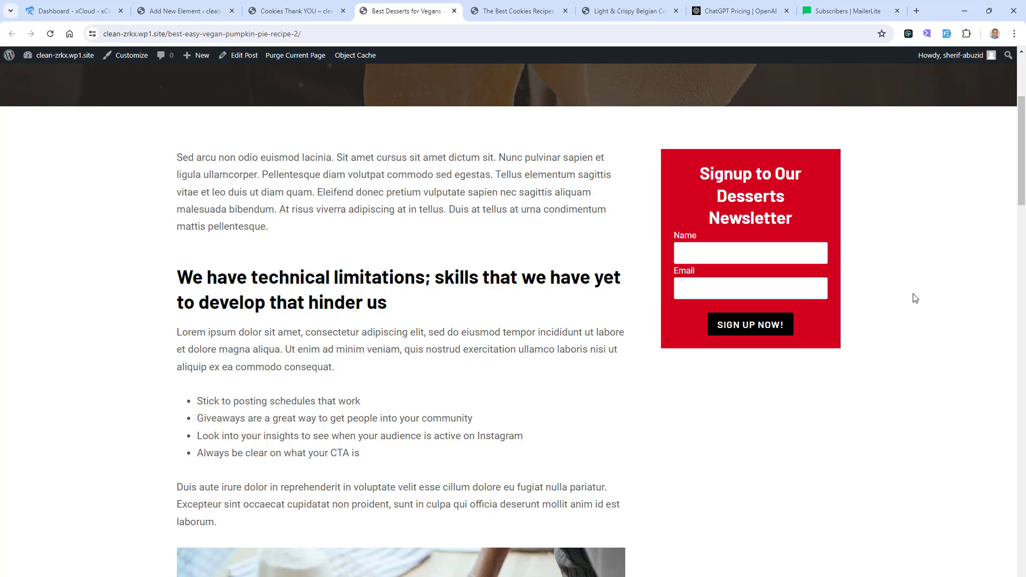
left_click(15, 63)
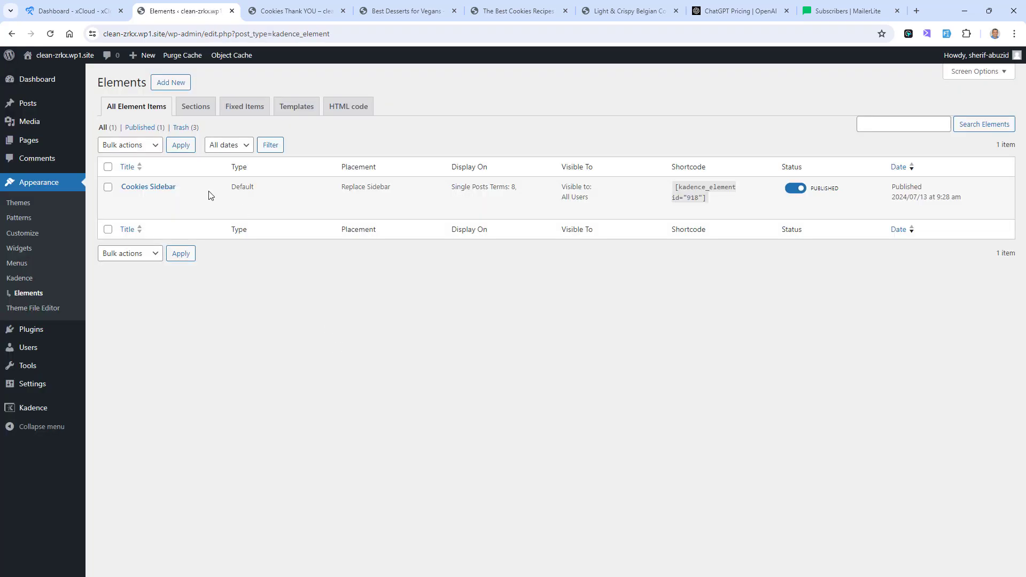
mouse_move(148, 195)
left_click(423, 11)
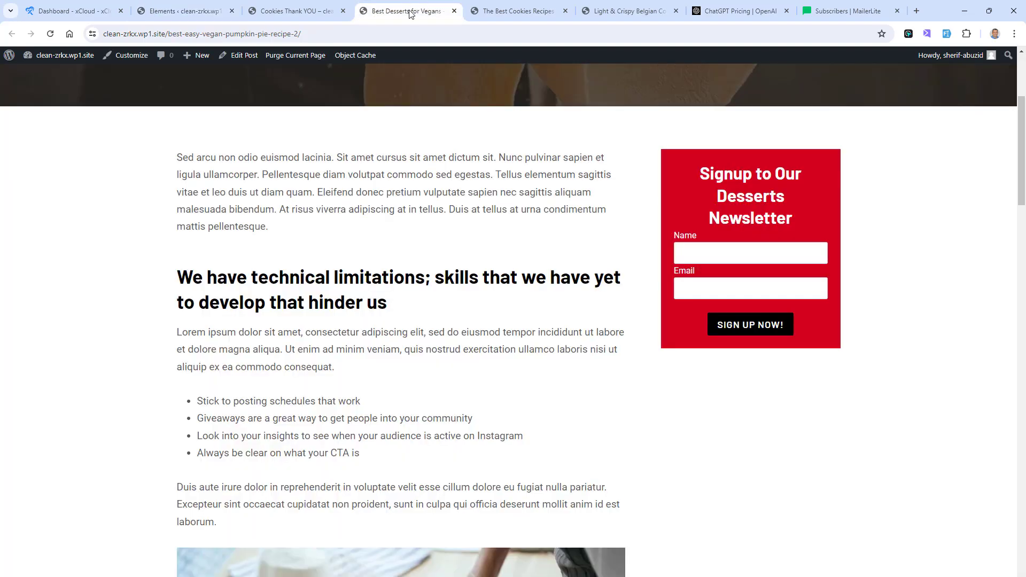